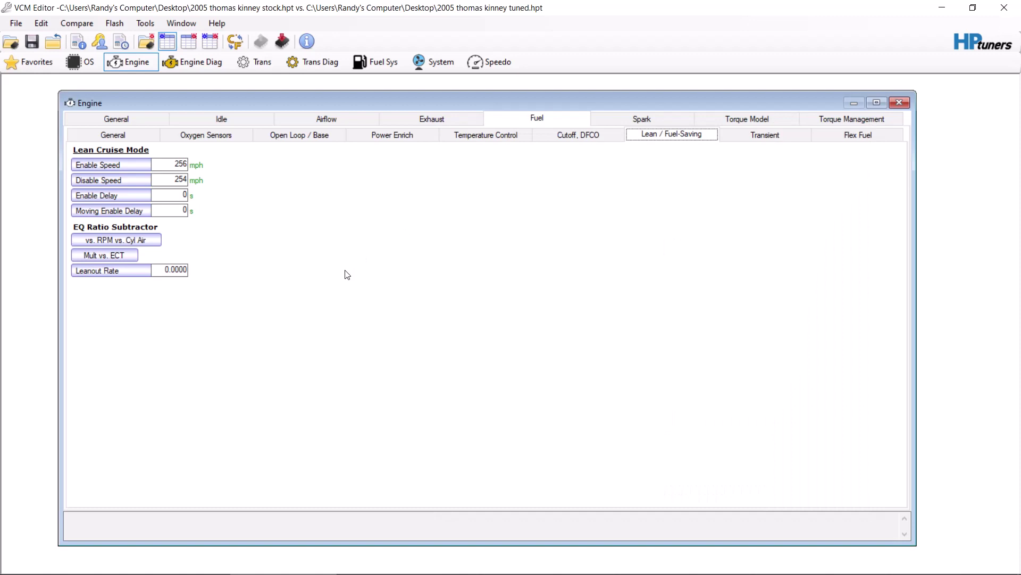
- Show the General engine settings: OHV 5.3L, 8 cylinders, 0.66594 L cylinder volume, shift light disabled
left_click(134, 121)
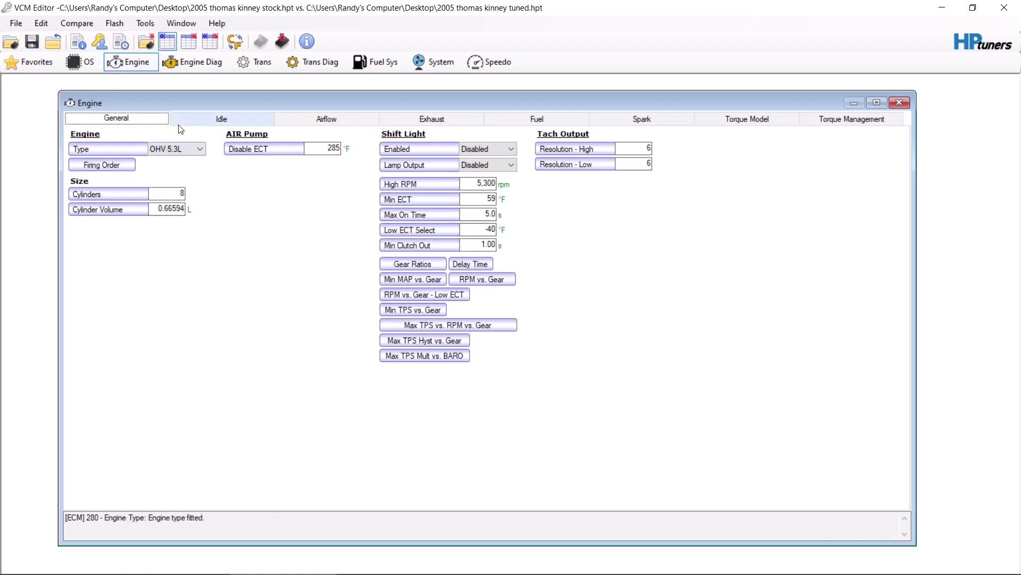
- Look through Idle Airflow, Dynamic Airflow, Electronic Throttle and EGR settings, ending on Fuel Lean/Fuel-Saving
left_click(200, 121)
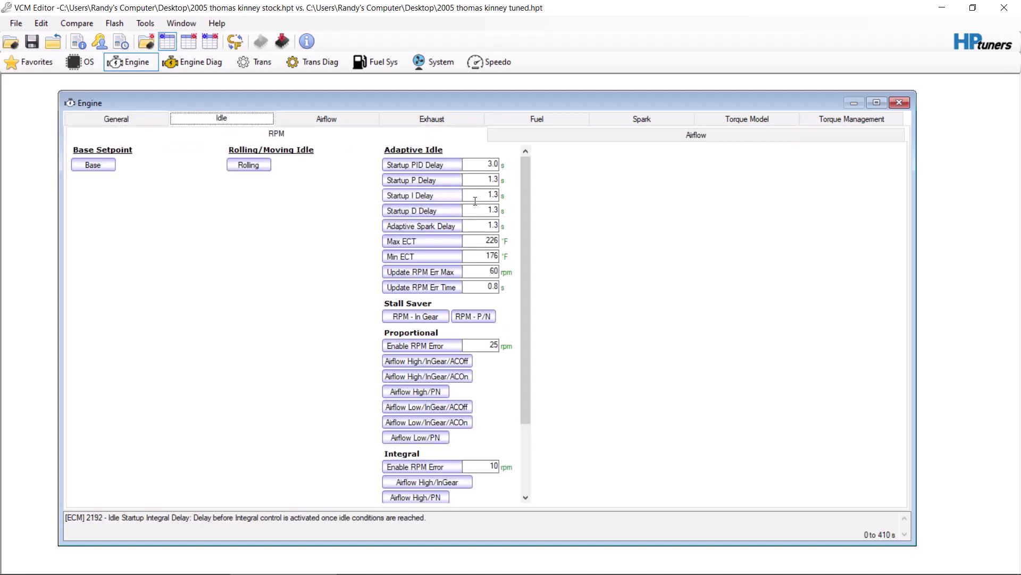
left_click(557, 139)
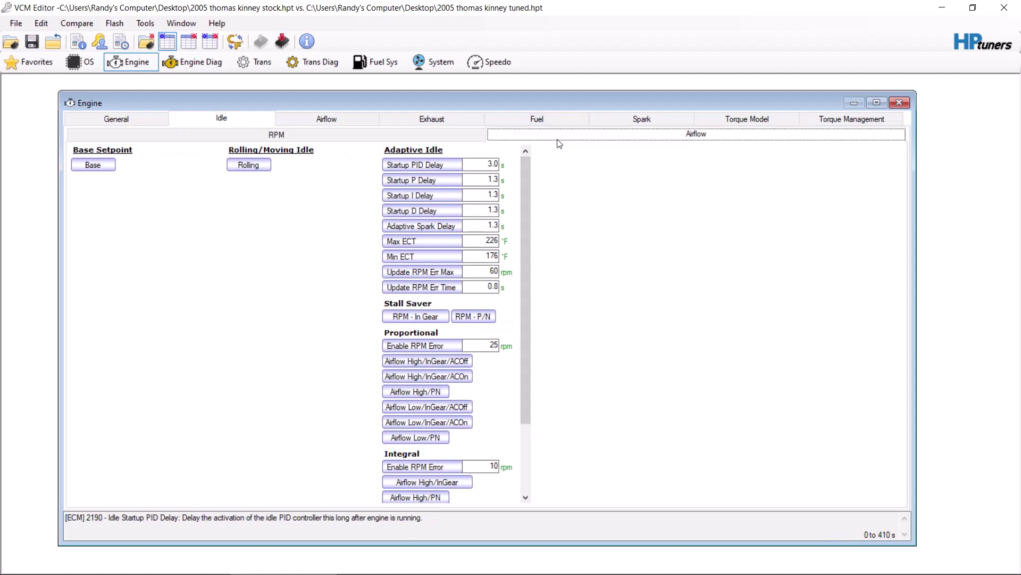
left_click(353, 120)
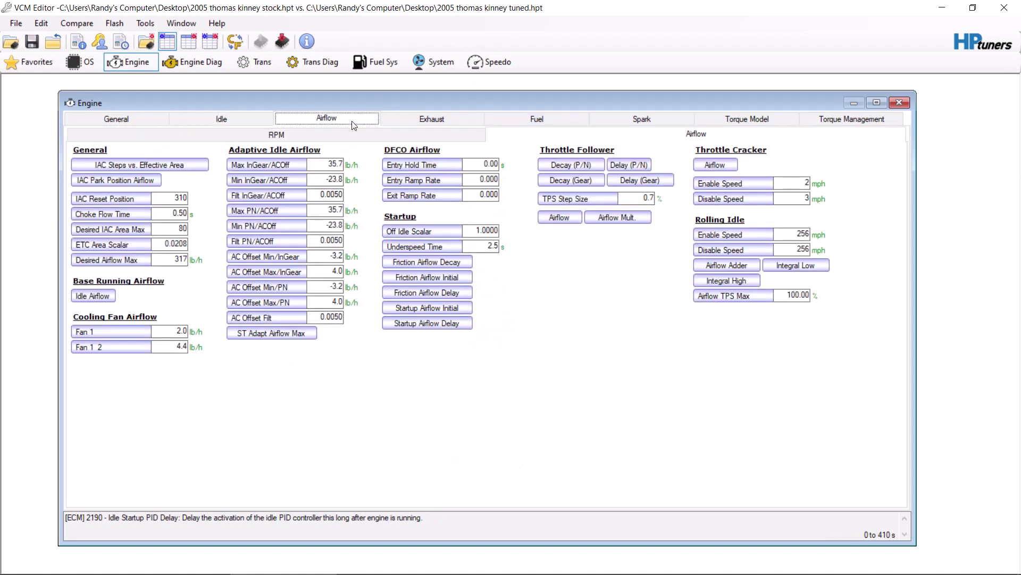
left_click(395, 137)
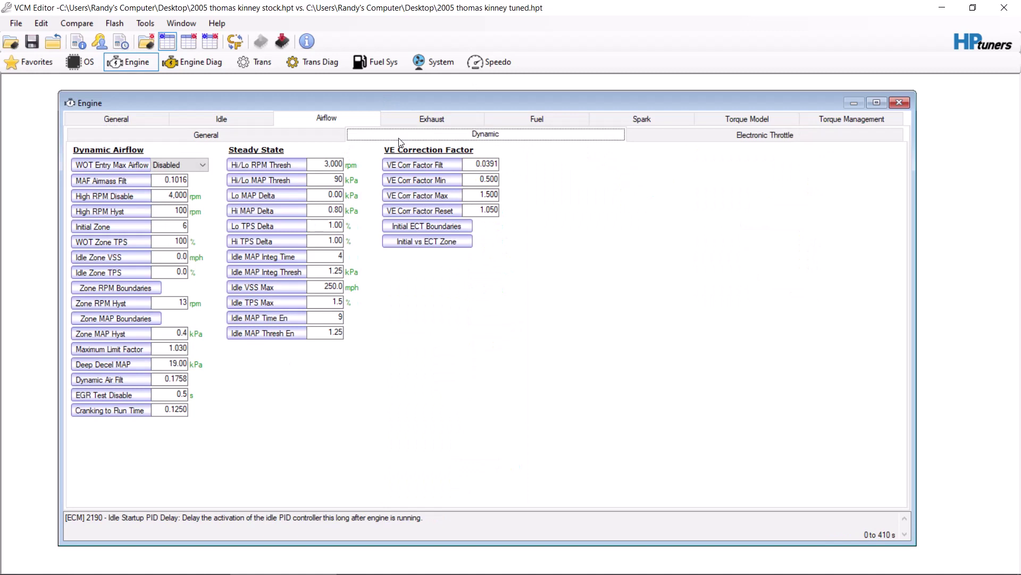
left_click(727, 137)
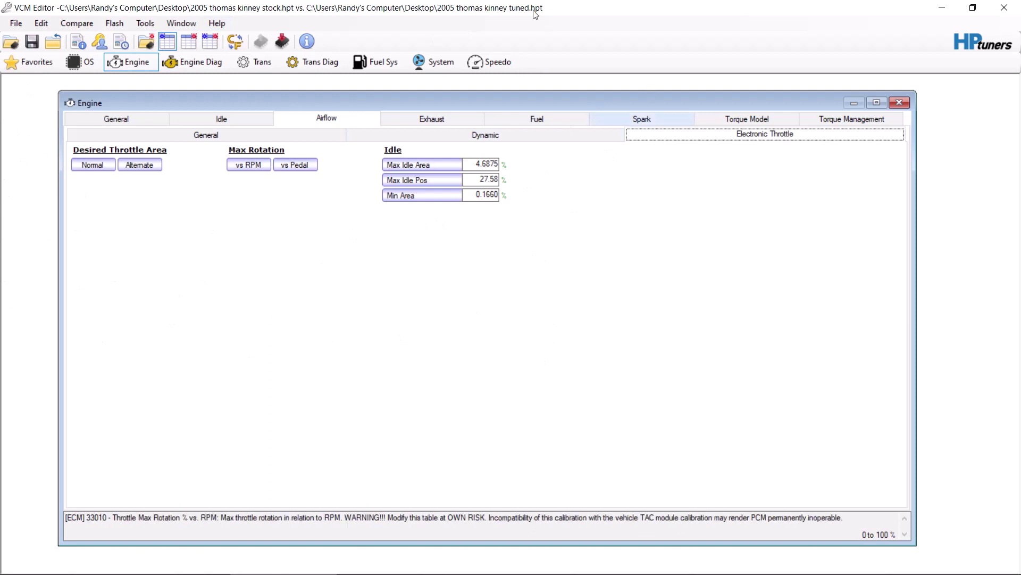
left_click(405, 118)
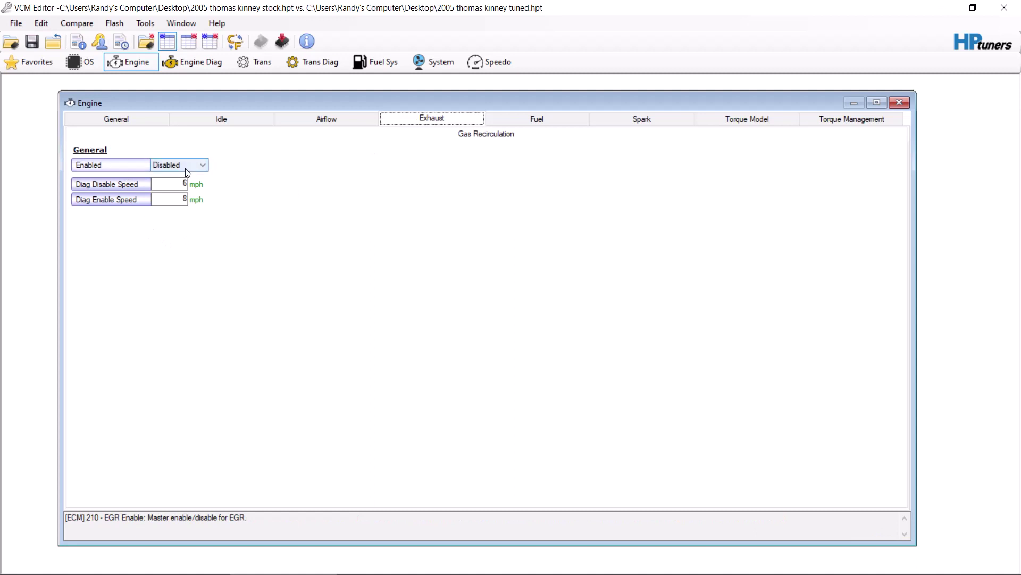
left_click(530, 119)
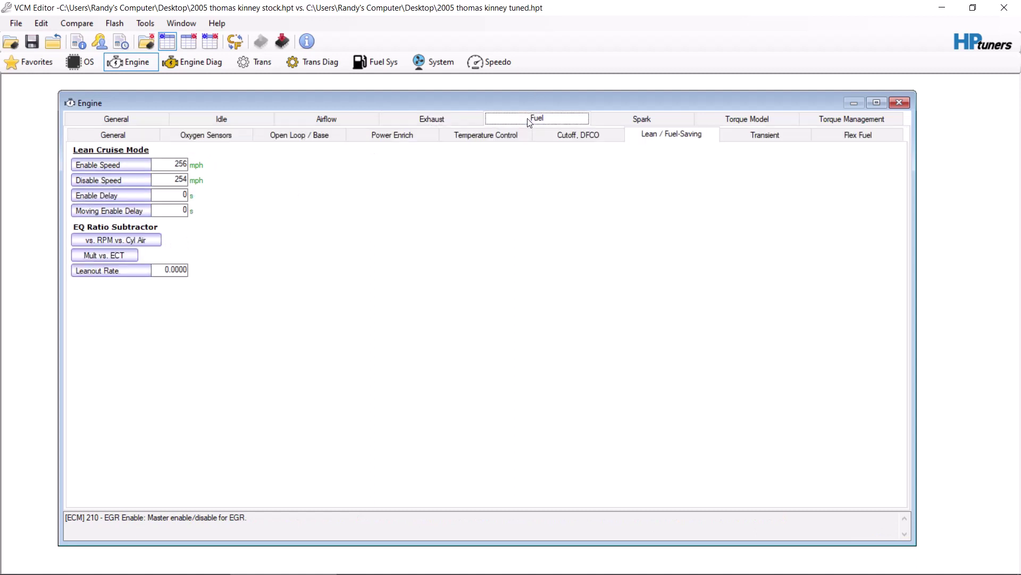
- On Fuel General, inspect the injector Flow Rate Mult vs. Volts and Flow Rate vs. KPA tables
left_click(80, 139)
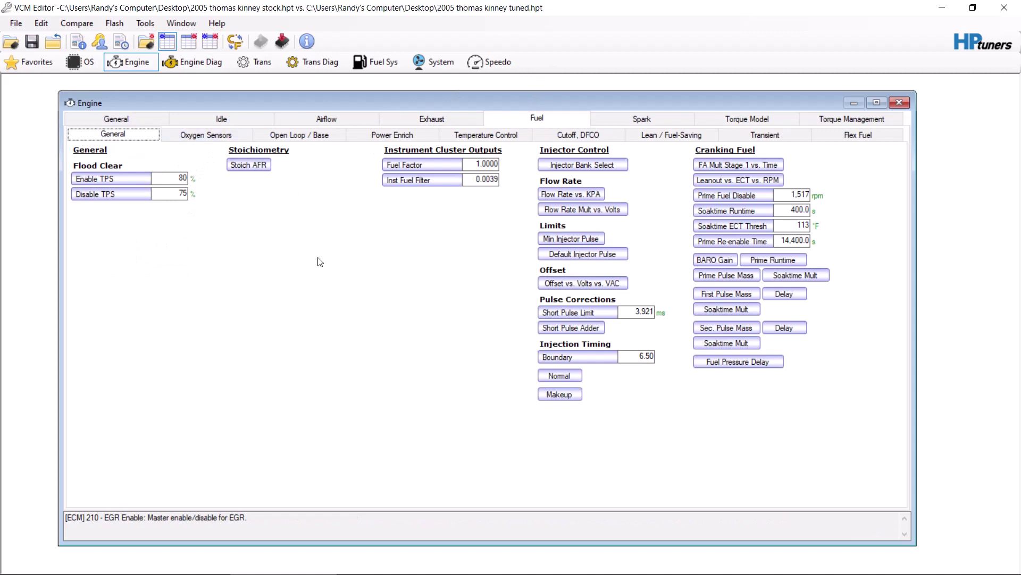
left_click(551, 207)
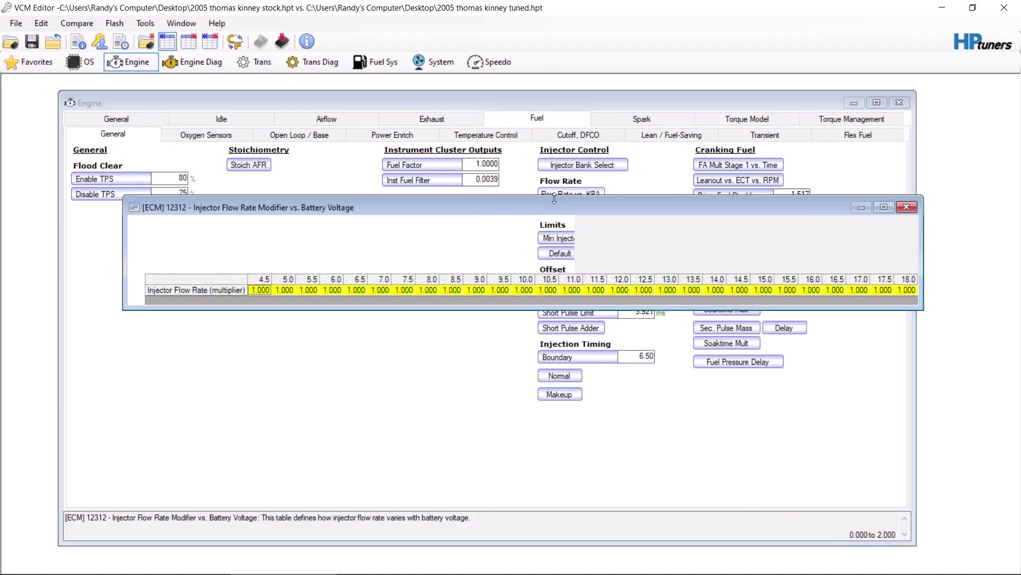
left_click(907, 210)
left_click(586, 199)
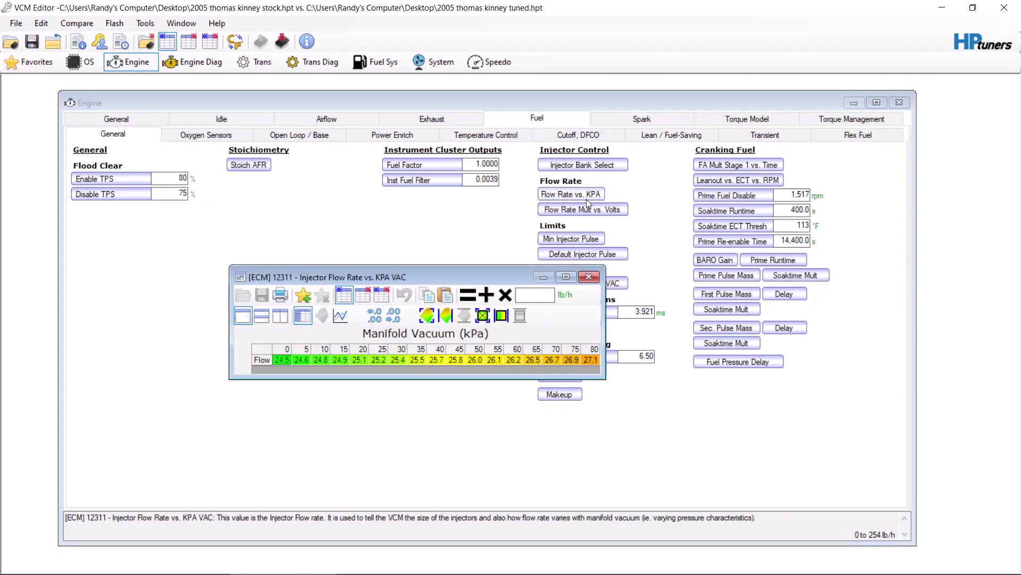
left_click(589, 276)
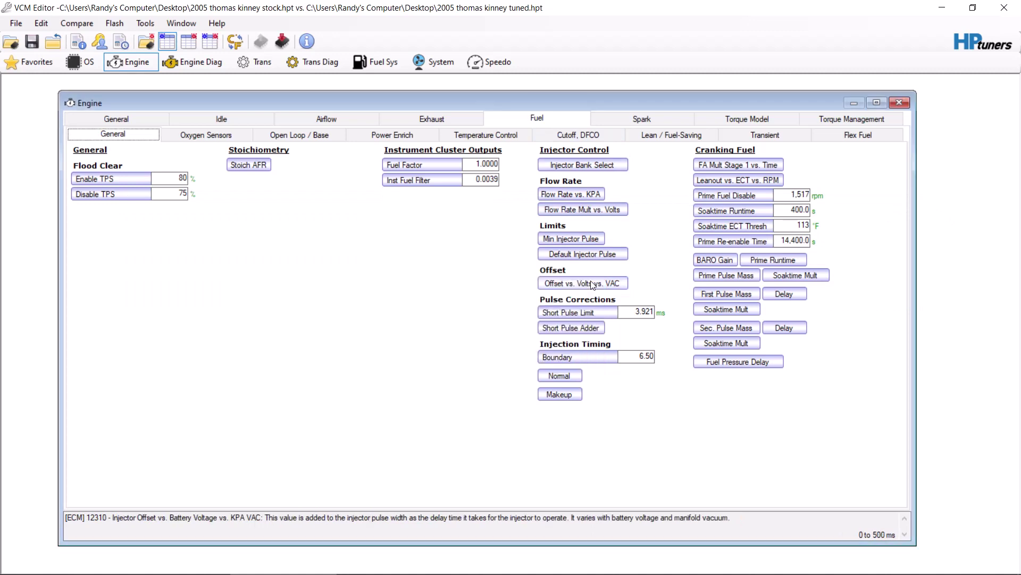
- Check the Oxygen Sensors and Open Loop pages, ending on Power Enrich (Min MAP 55 kPa, 5,000 RPM)
left_click(220, 140)
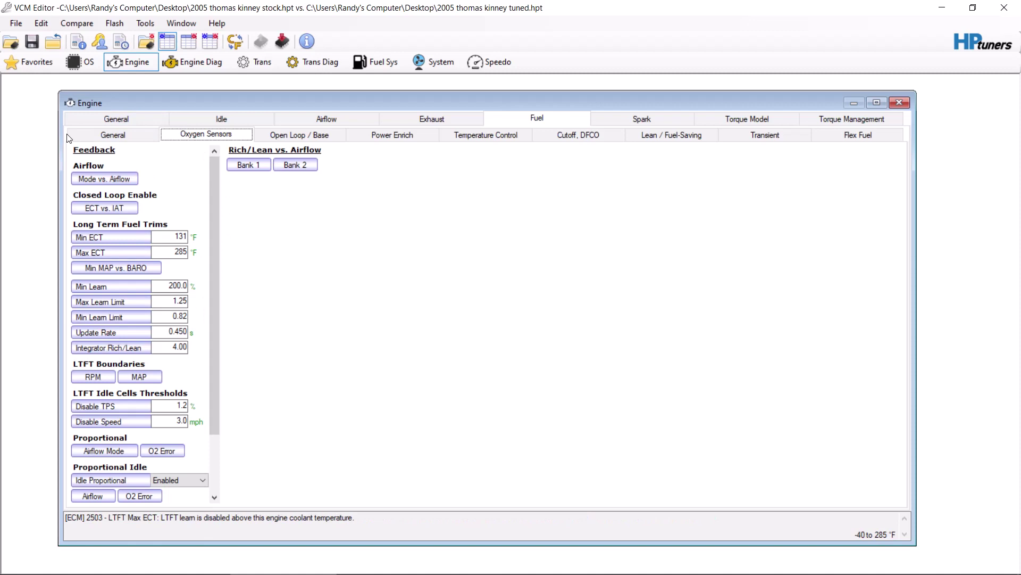
left_click(288, 138)
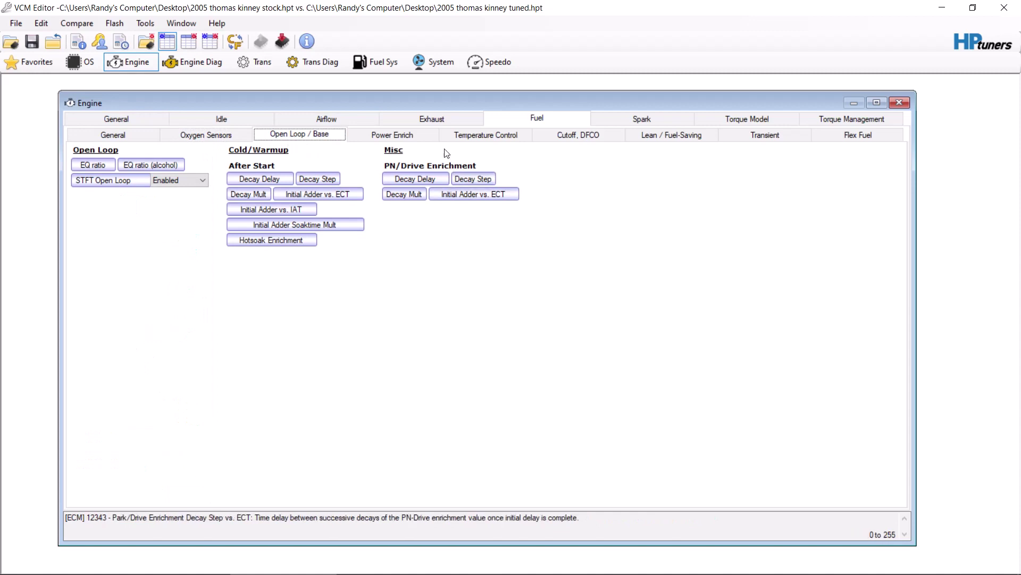
left_click(433, 137)
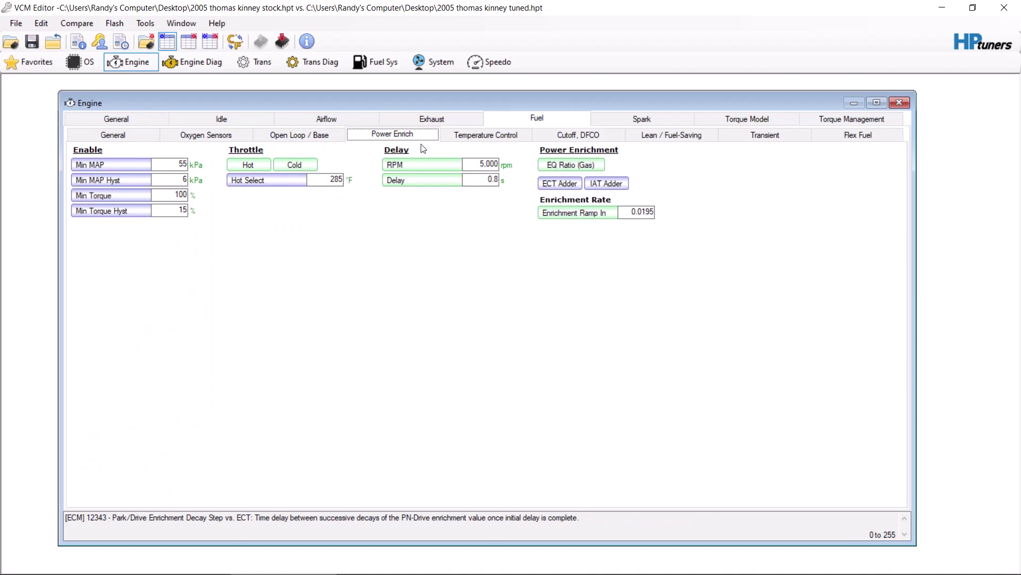
left_click(247, 166)
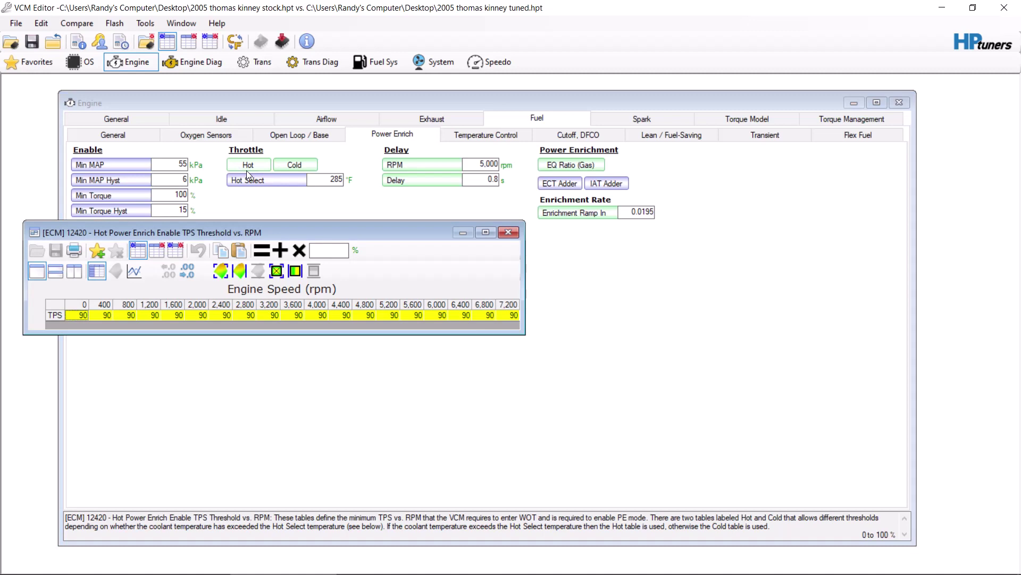
left_click(156, 253)
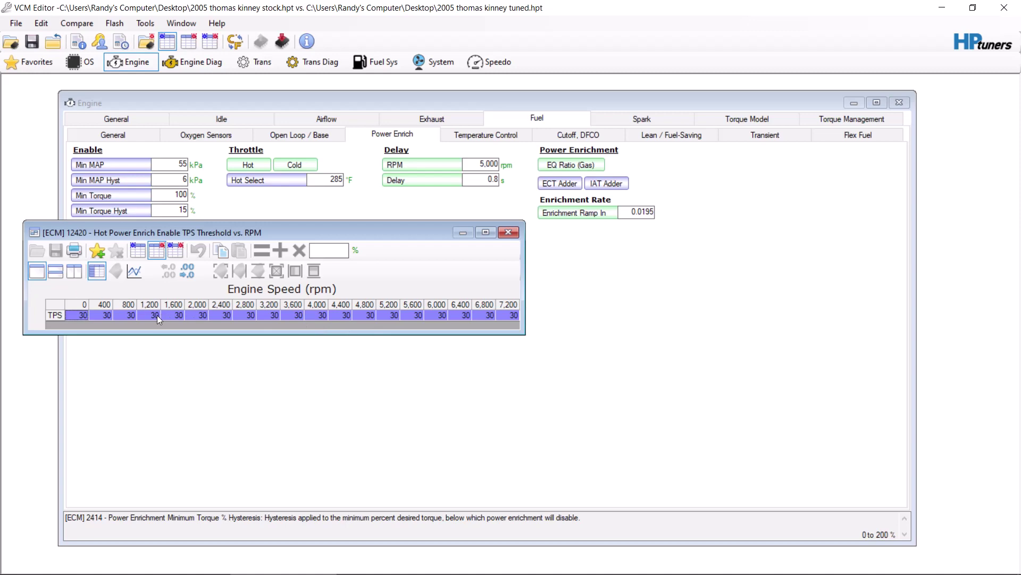
left_click(510, 233)
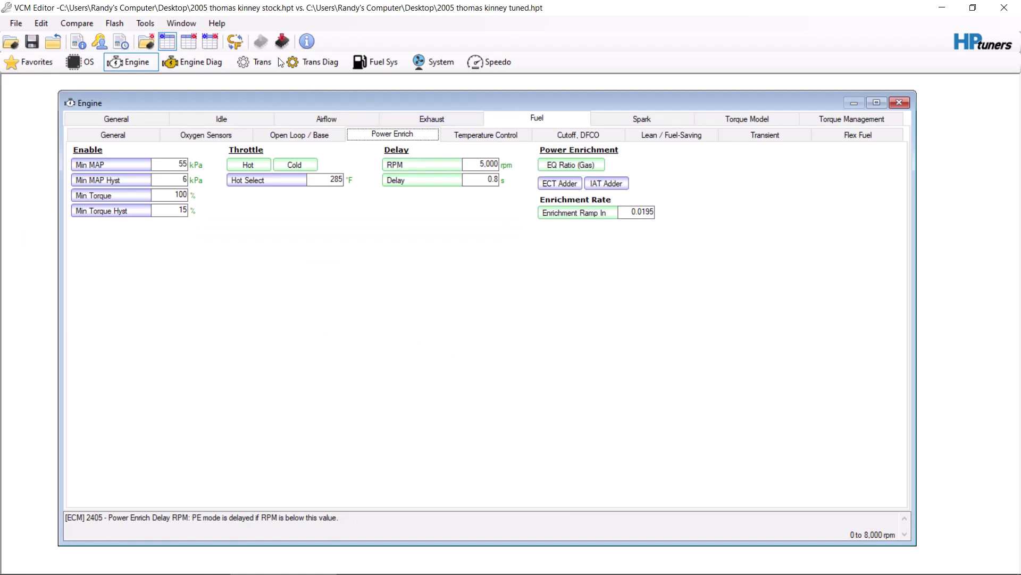
- Toggle between main and compared Power Enrich values, ending on the compared file's (RPM 1,200, ramp 1.0000)
left_click(197, 47)
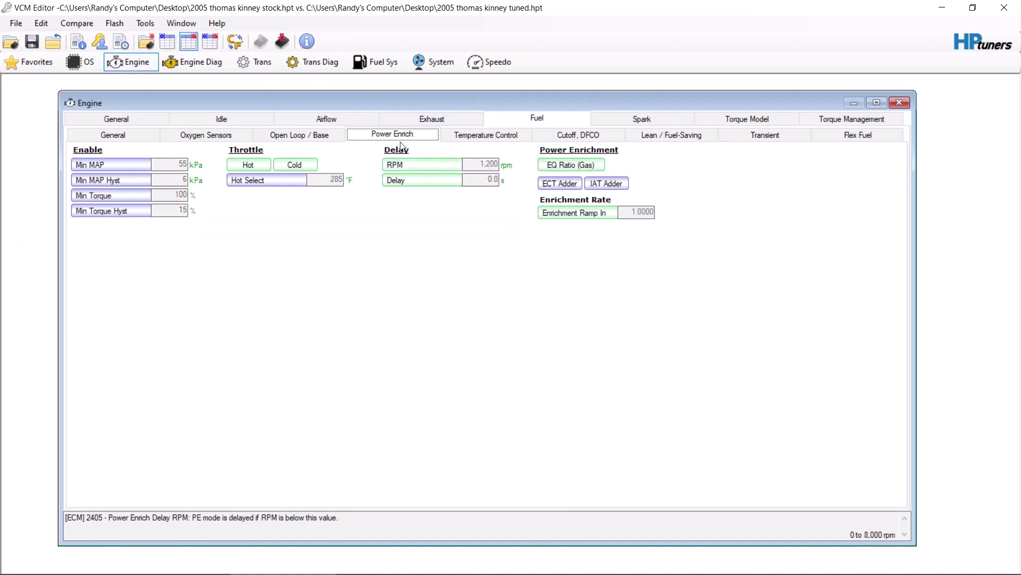
left_click(167, 41)
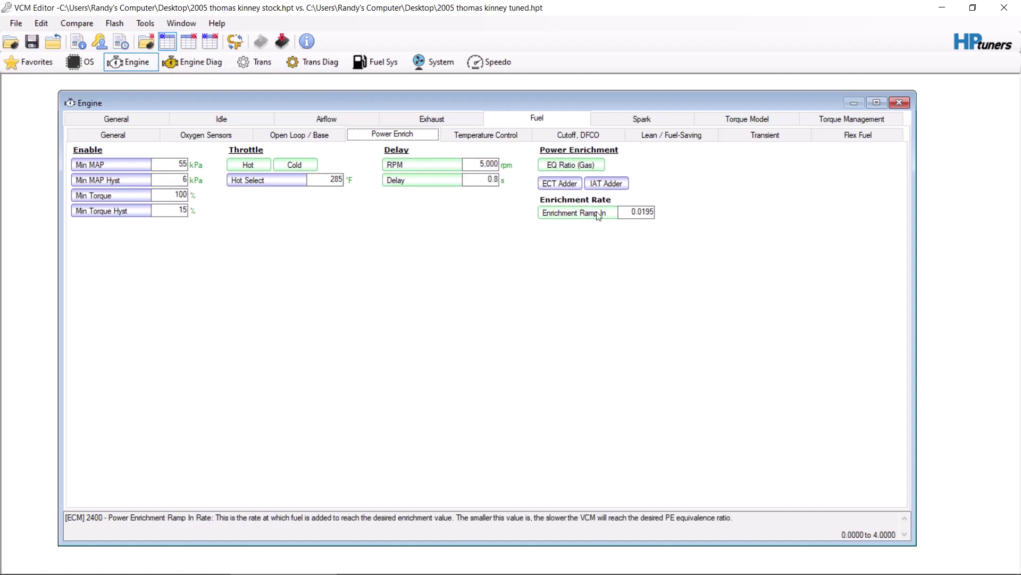
left_click(188, 41)
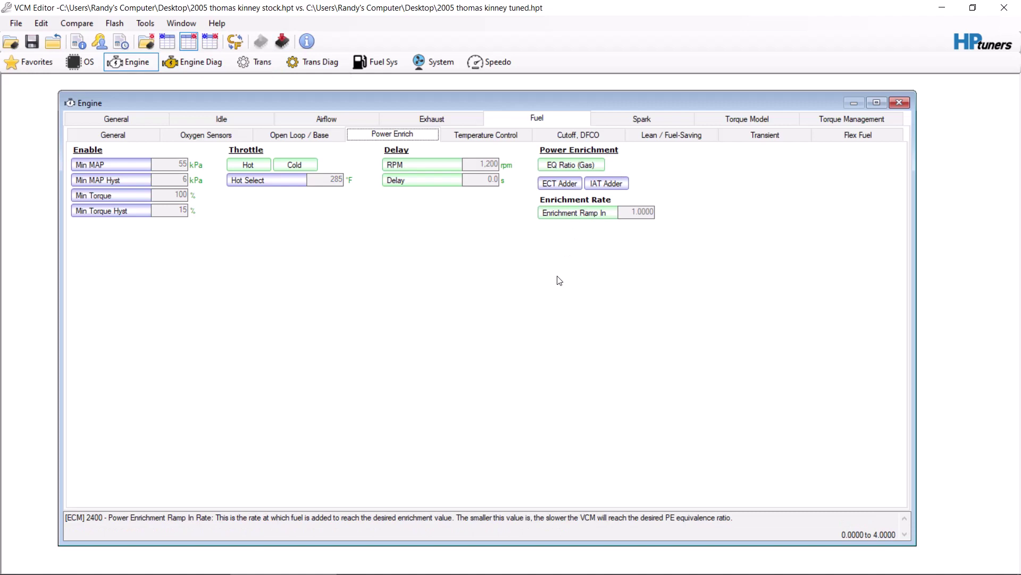
- Open the EQ Ratio (Gas) table and compare main 1.148–1.301 against compared 1.206–1.366 values
left_click(554, 166)
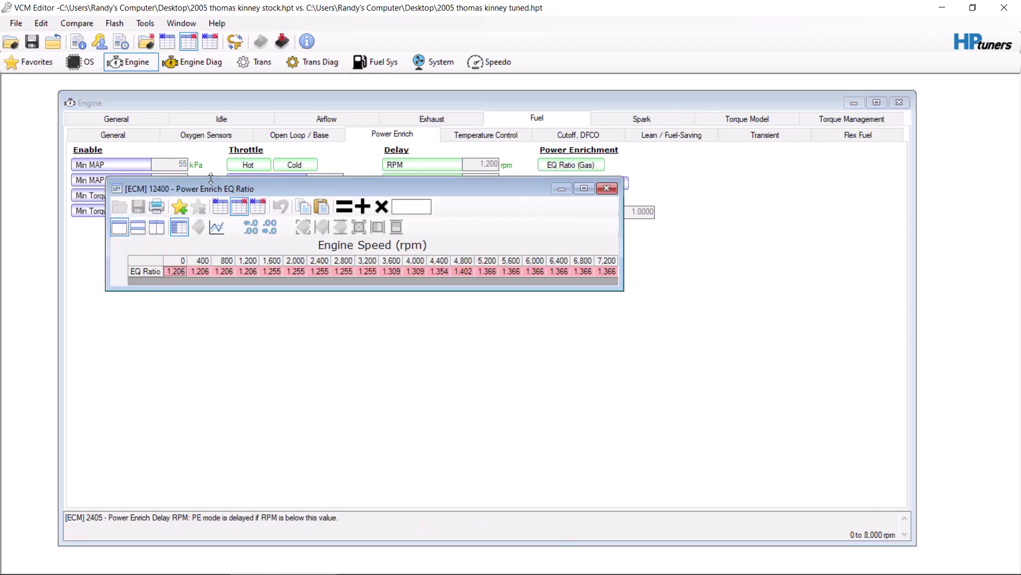
left_click(227, 209)
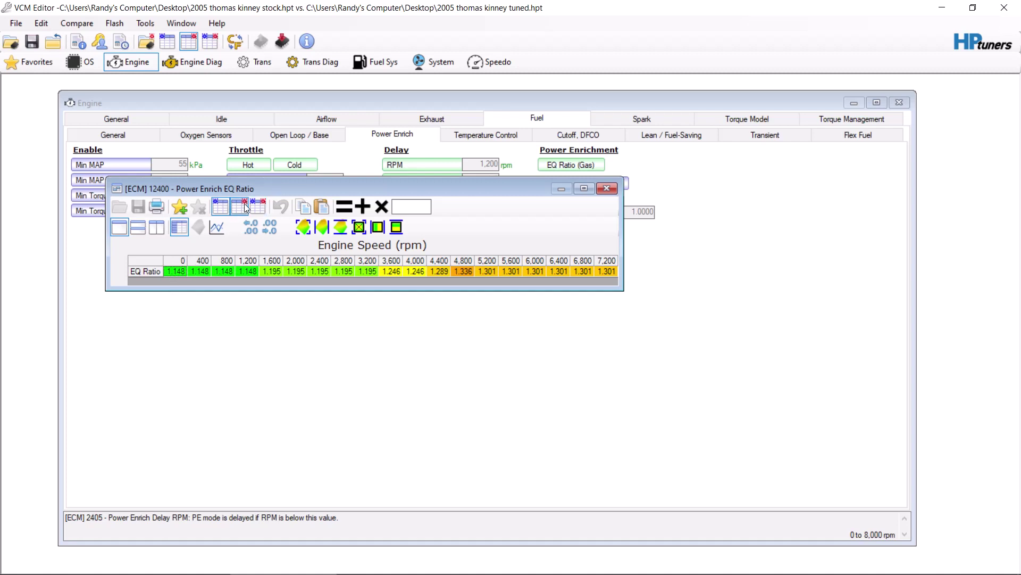
left_click(240, 207)
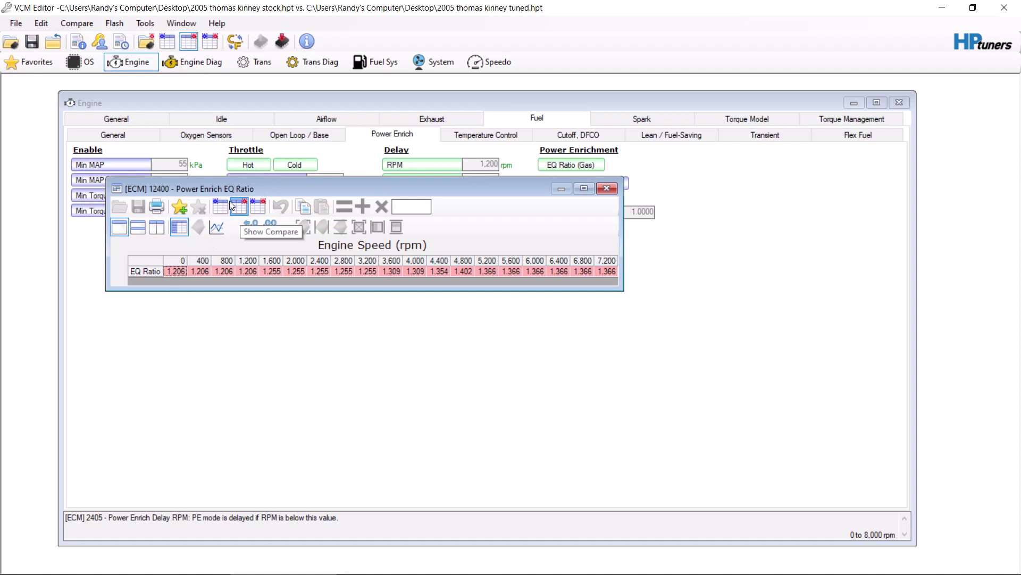
left_click(242, 207)
left_click(245, 207)
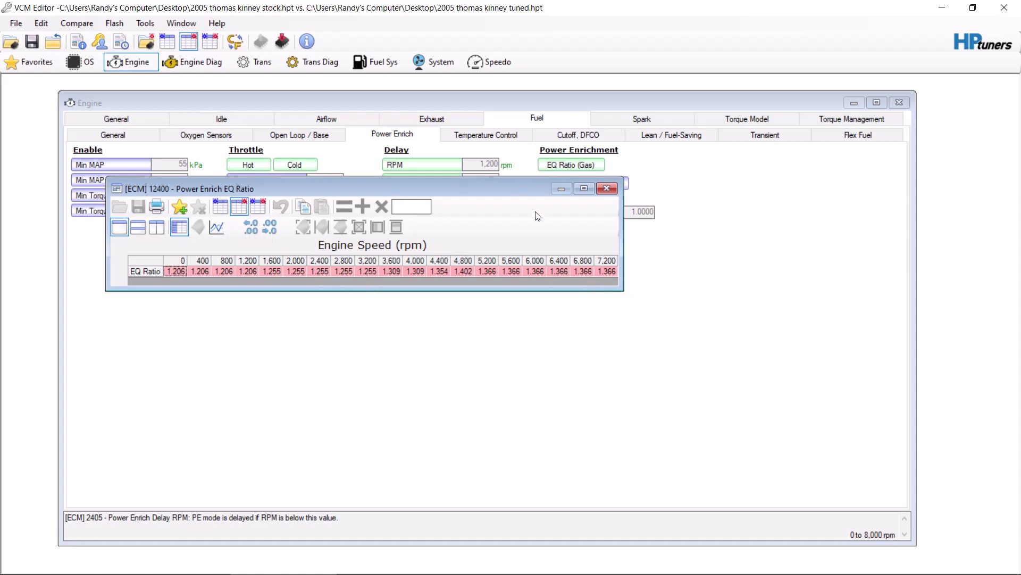
- Close the EQ Ratio table and view Temperature Control, then Cutoff/DFCO with 6,000 rpm cutoffs
left_click(606, 188)
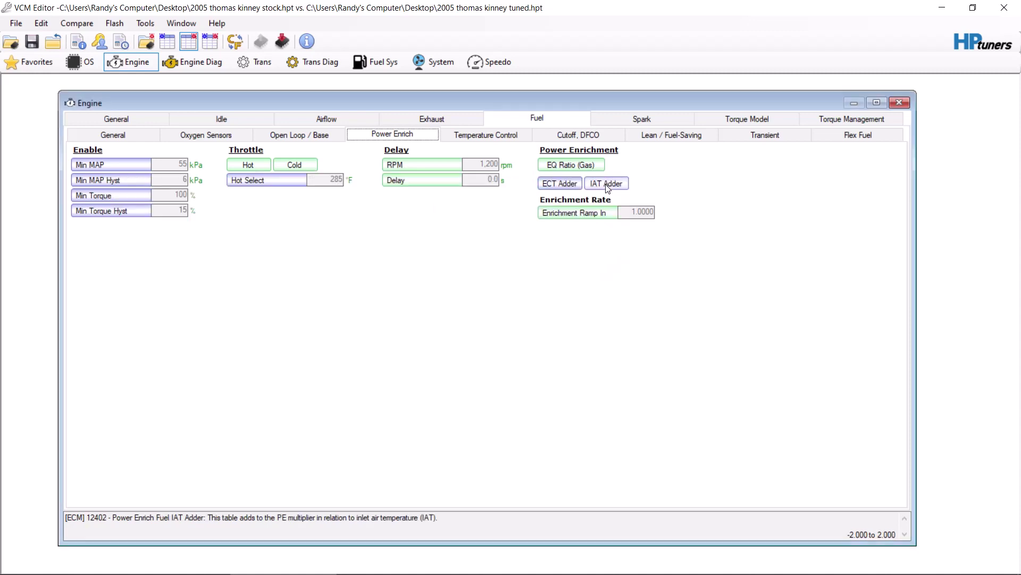
left_click(512, 134)
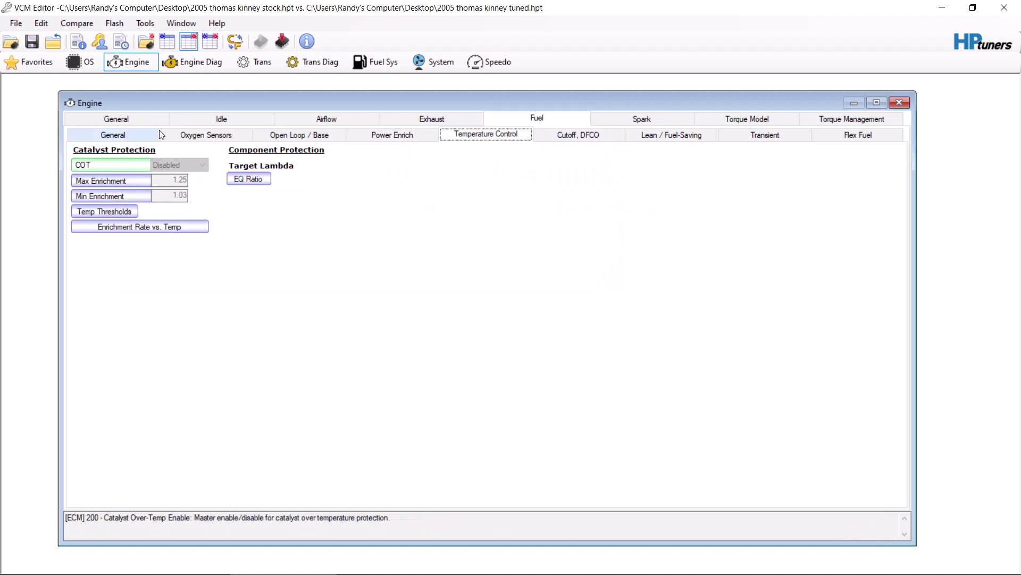
left_click(567, 135)
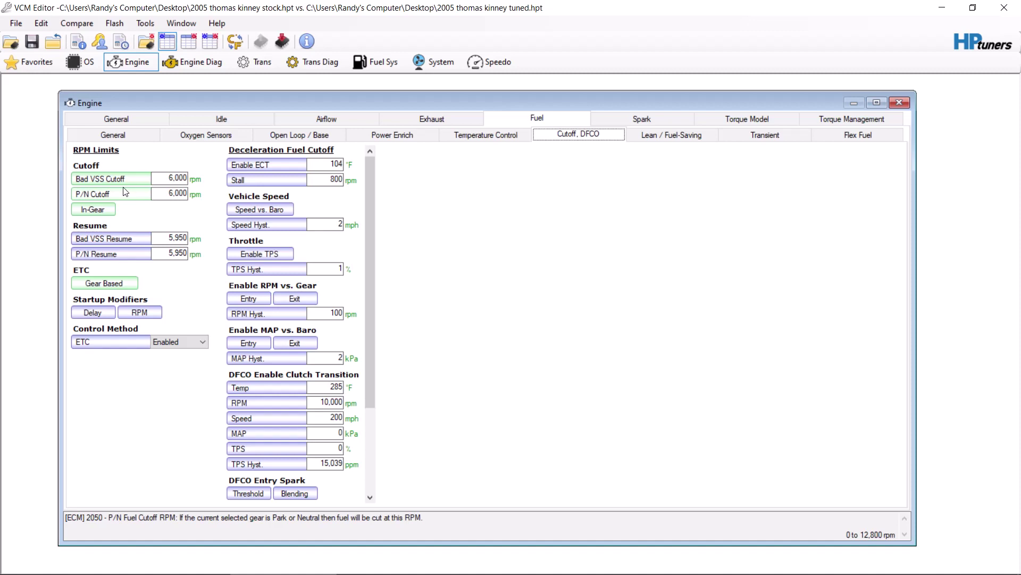
- Inspect the in-gear fuel cutoff RPM table for the main file, then with compare values shown
left_click(102, 211)
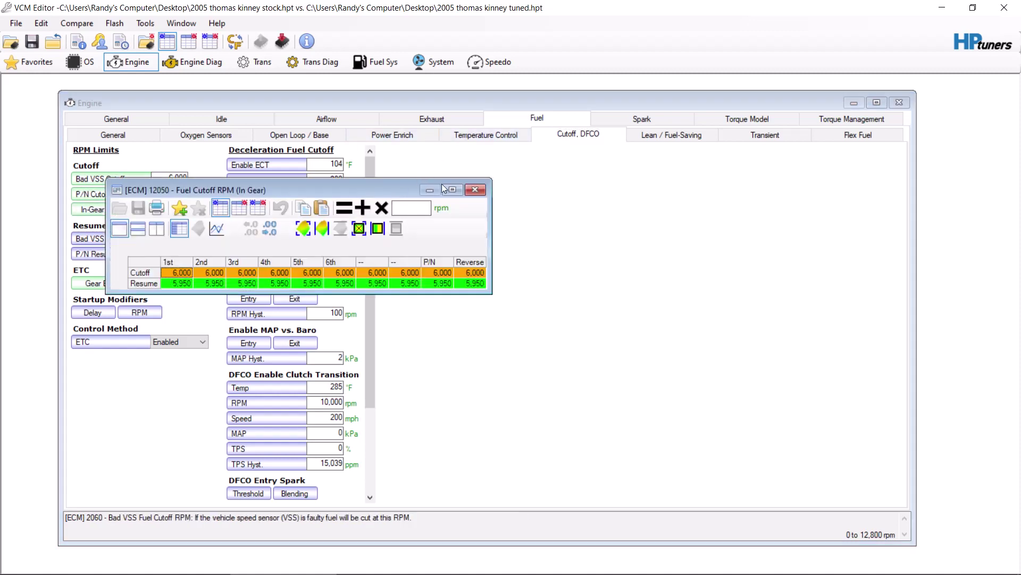
left_click(475, 189)
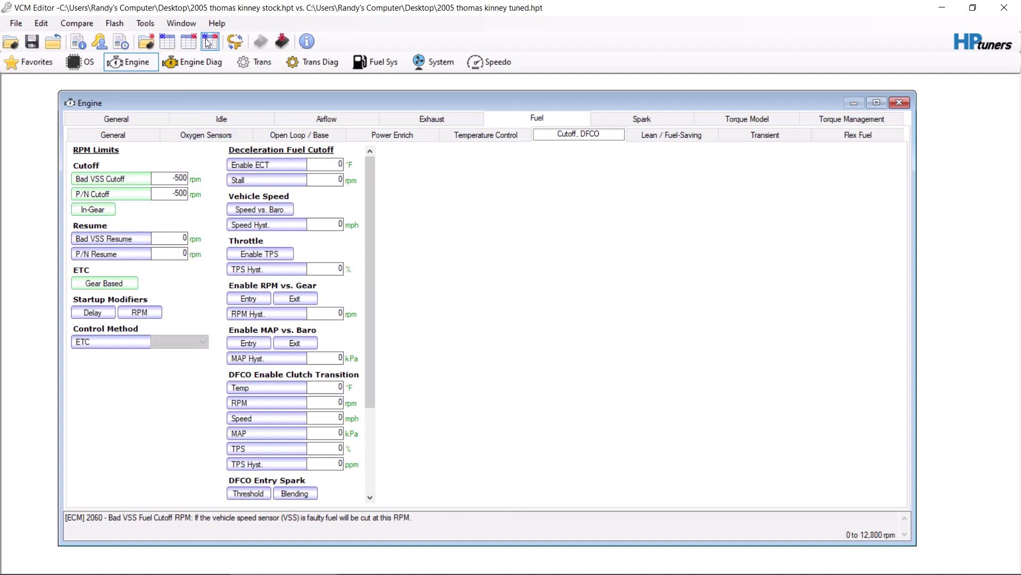
left_click(189, 41)
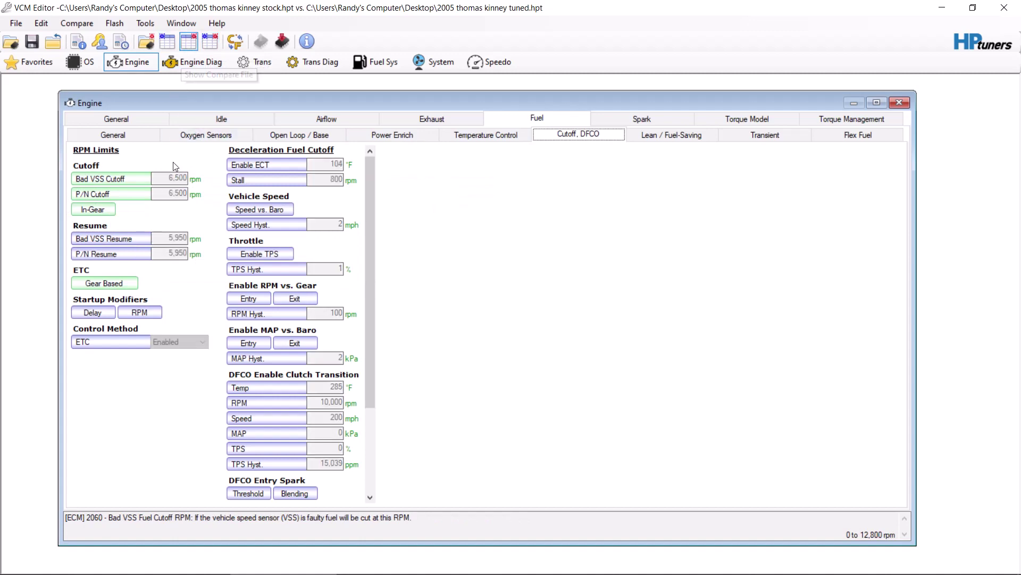
left_click(94, 209)
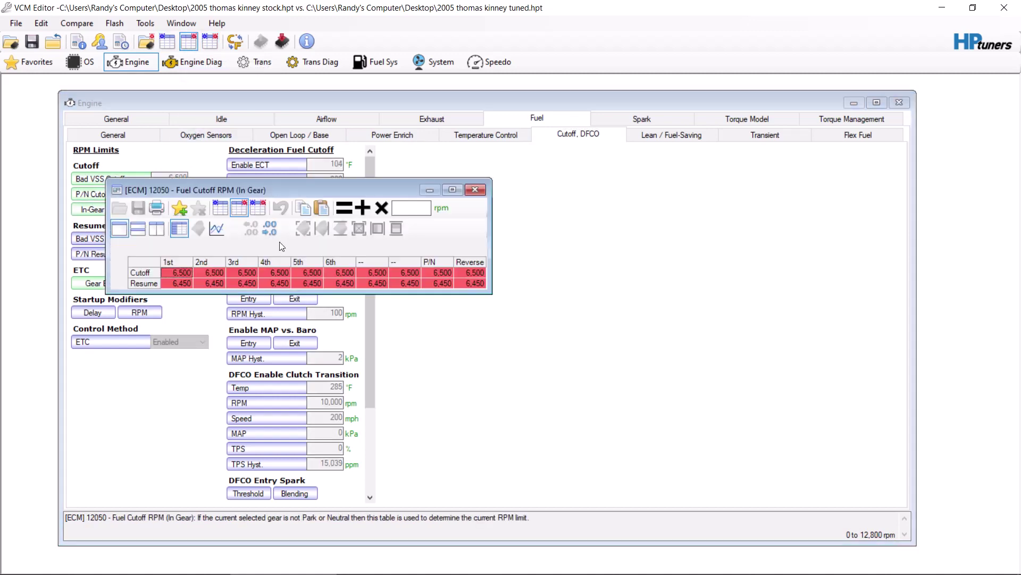
left_click(475, 190)
- Review the gear-based ETC RPM limit table, selecting the P/N cell and maximizing the window briefly
left_click(90, 282)
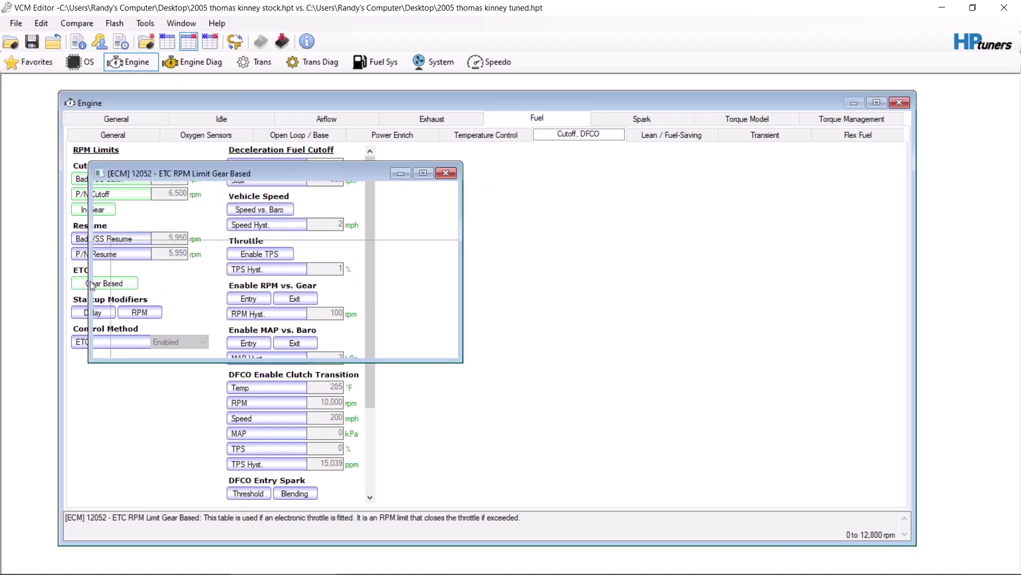
left_click(446, 173)
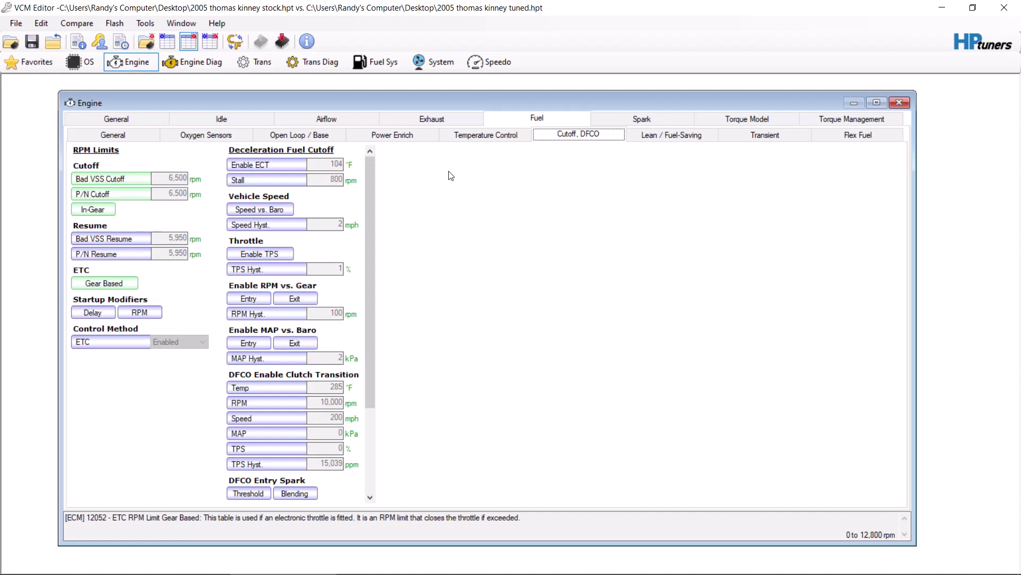
left_click(104, 283)
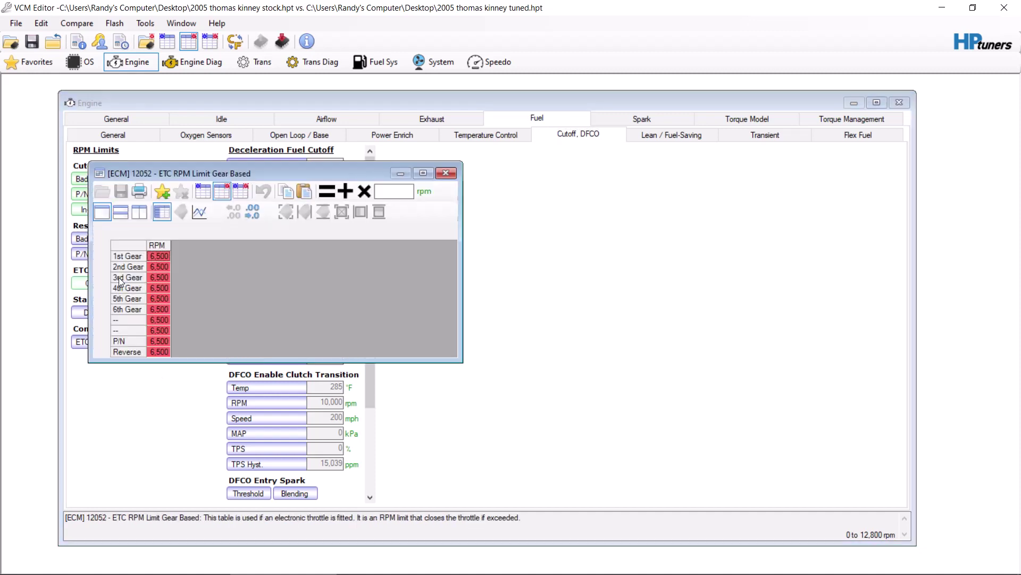
left_click_drag(158, 341, 165, 331)
left_click(162, 341)
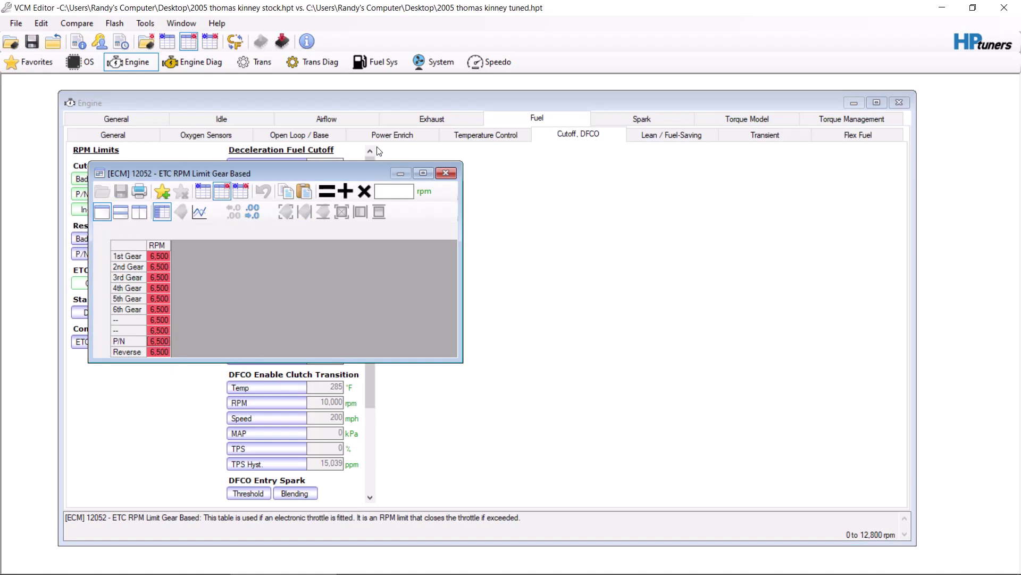
left_click(433, 174)
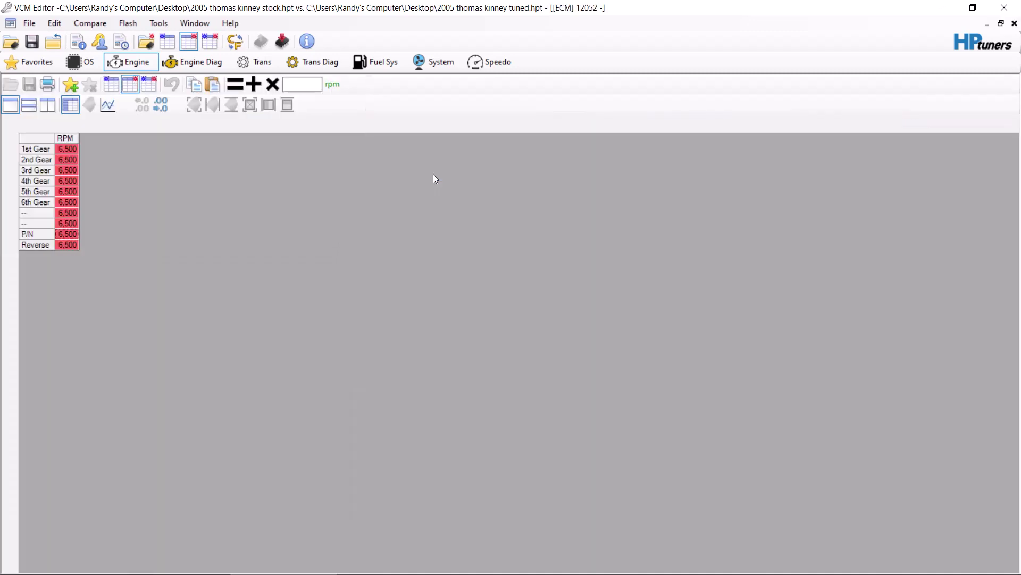
left_click(1002, 23)
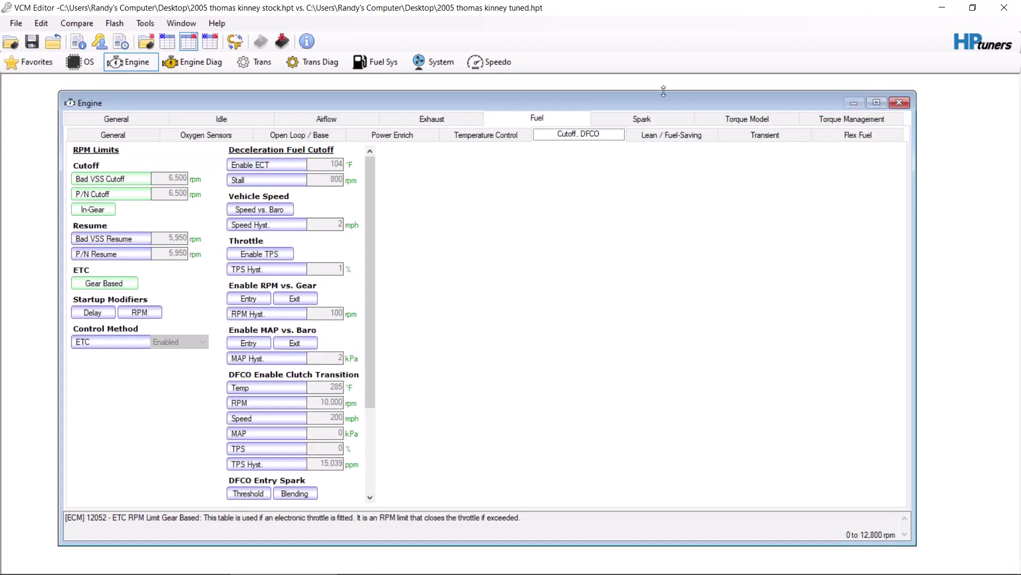
left_click(450, 175)
- Move through Lean/Fuel-Saving and Transient fuel settings to the Flex Fuel page (disabled, 45/155 Hz)
left_click(671, 135)
left_click(761, 137)
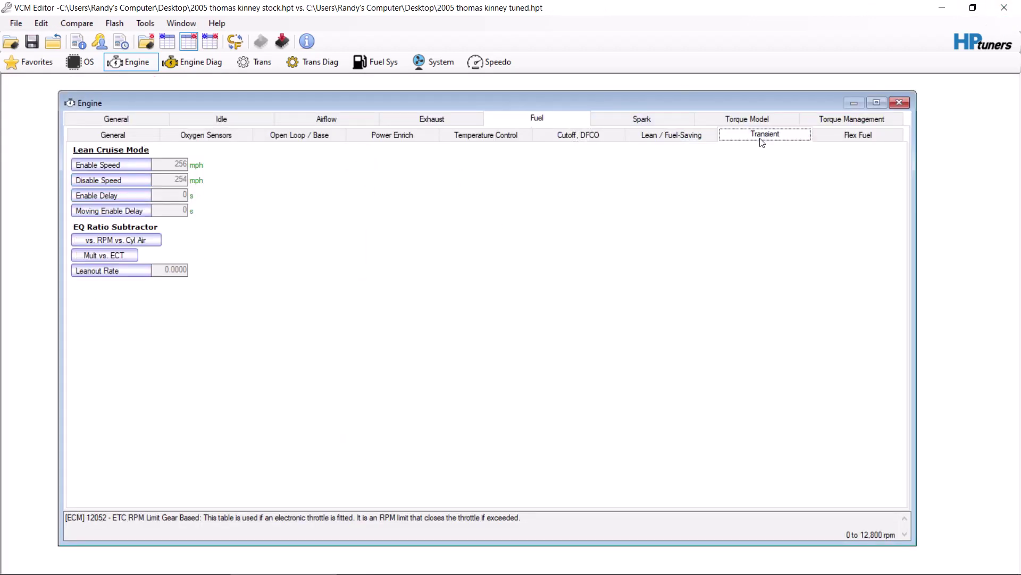
left_click(833, 137)
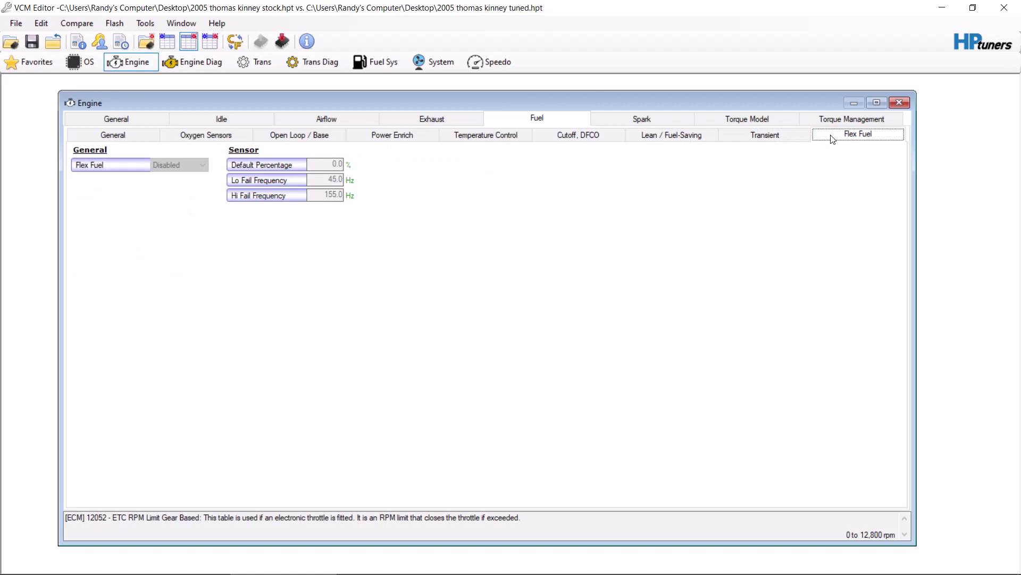
- On the Spark tab, compare the idle overspeed spark table between the two files
left_click(625, 125)
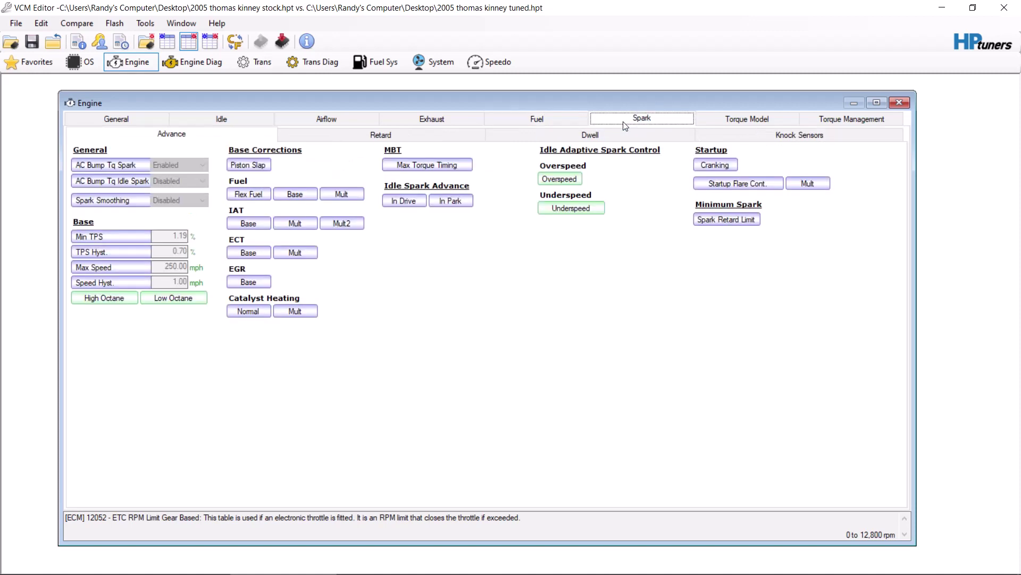
left_click(577, 181)
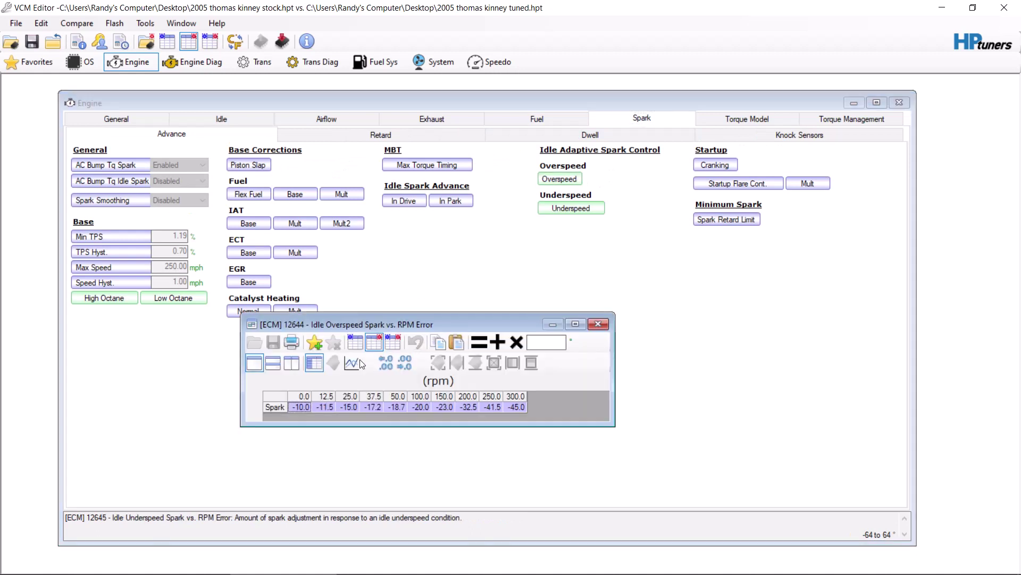
left_click(357, 344)
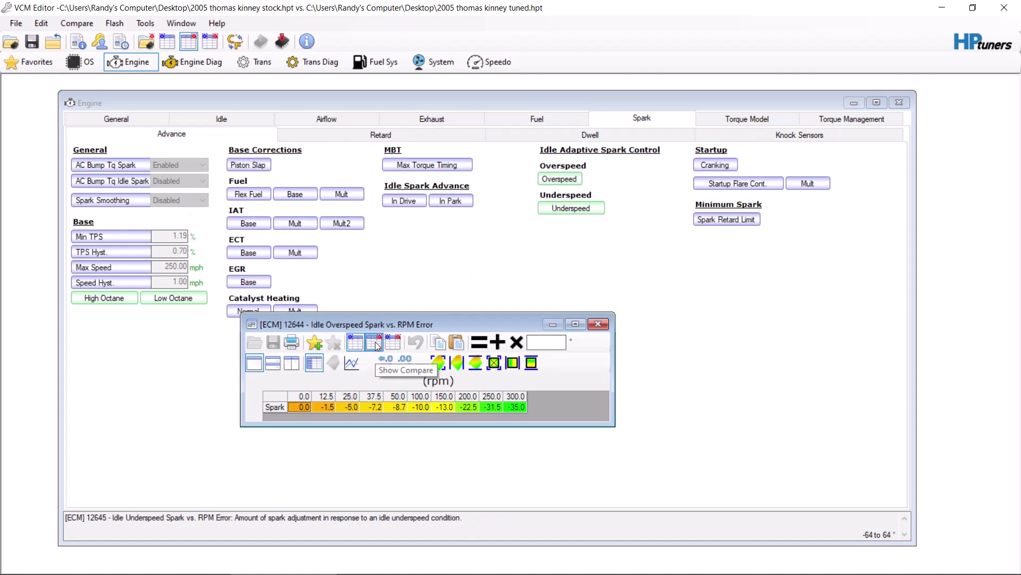
left_click(359, 344)
left_click(360, 345)
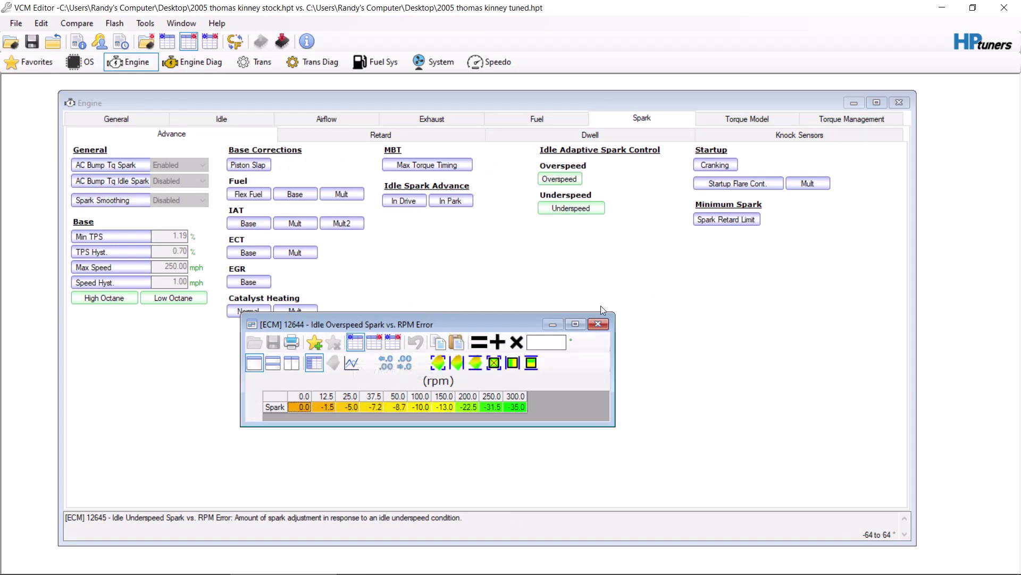
left_click(598, 324)
- Compare the idle underspeed spark table between main and compared files, ending on compared values
left_click(570, 208)
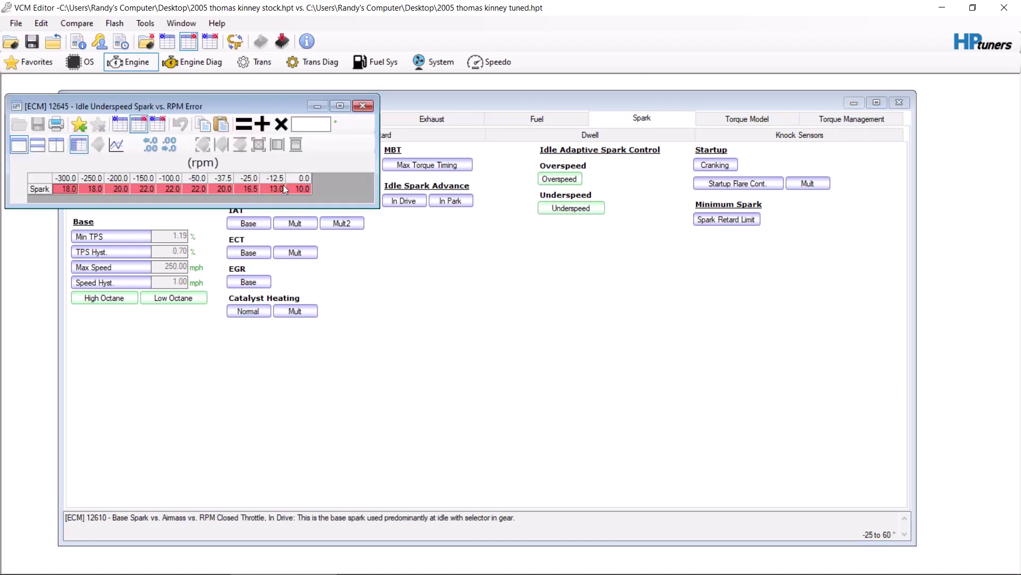
left_click(120, 124)
left_click(119, 124)
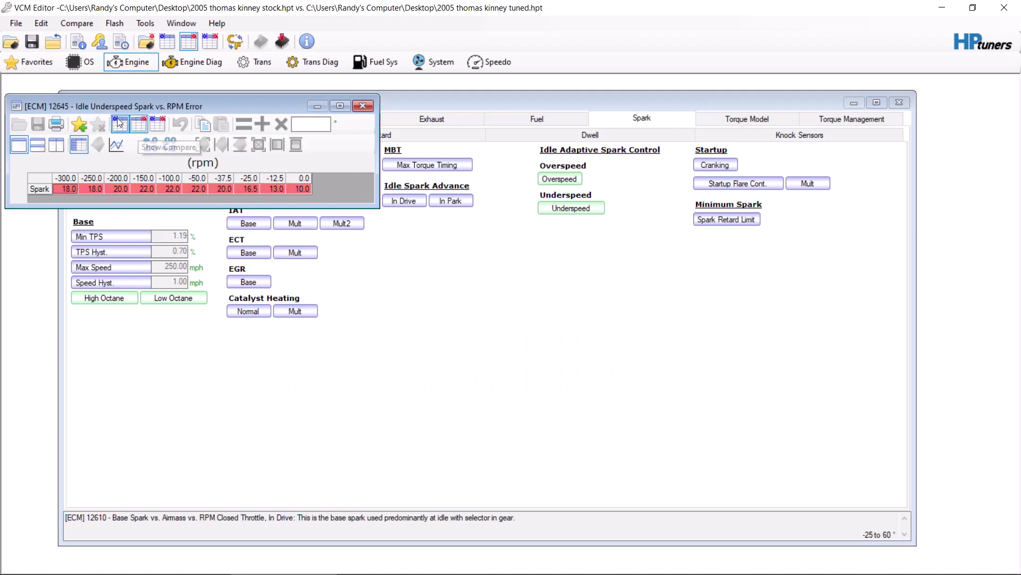
left_click(120, 124)
left_click(361, 106)
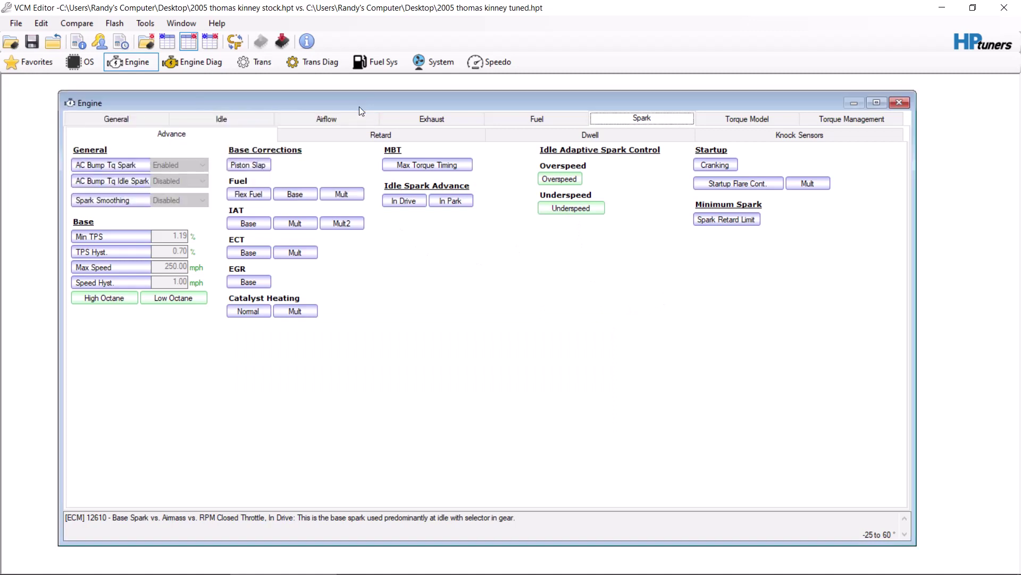
left_click(117, 301)
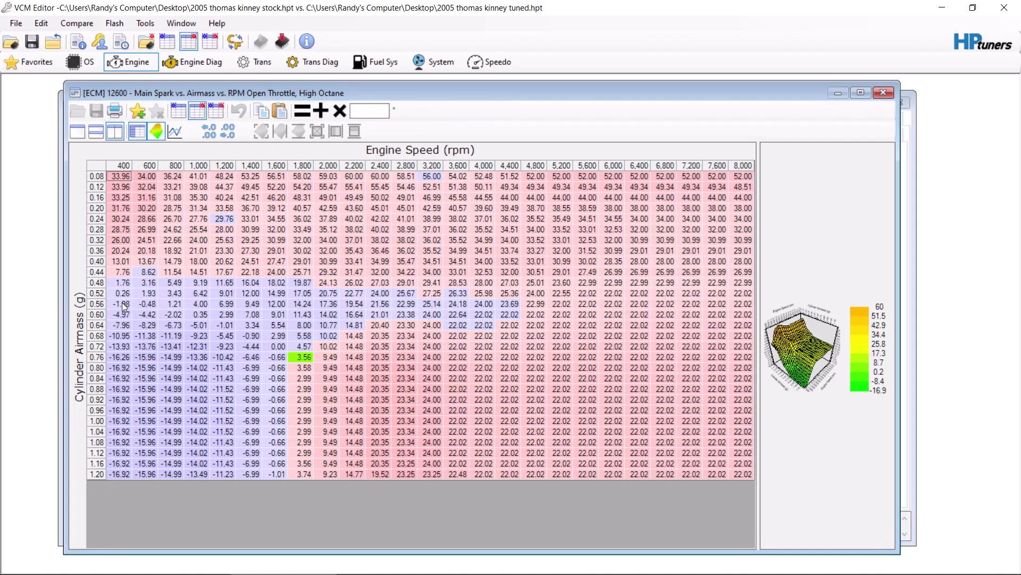
left_click(182, 110)
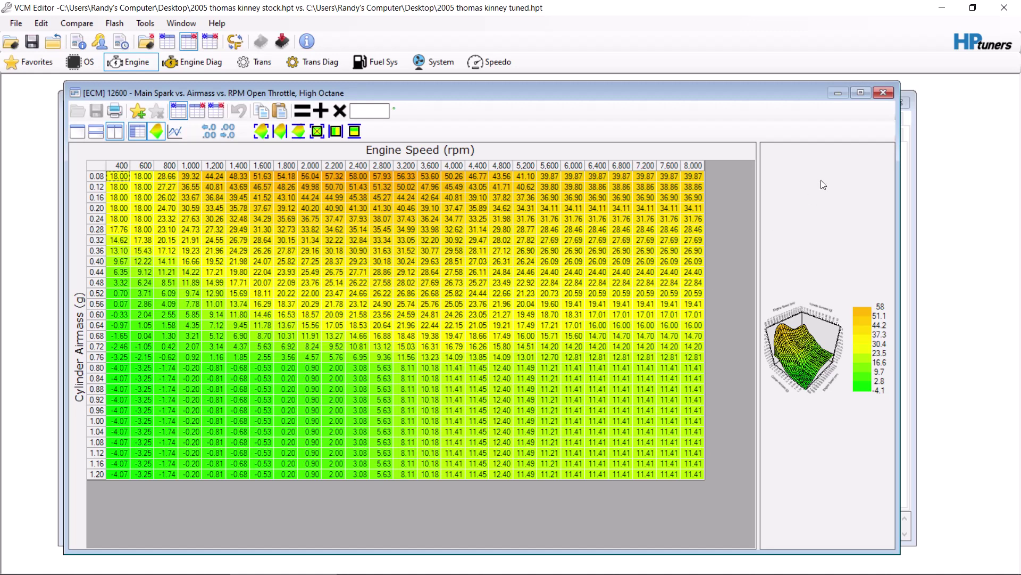
left_click(885, 94)
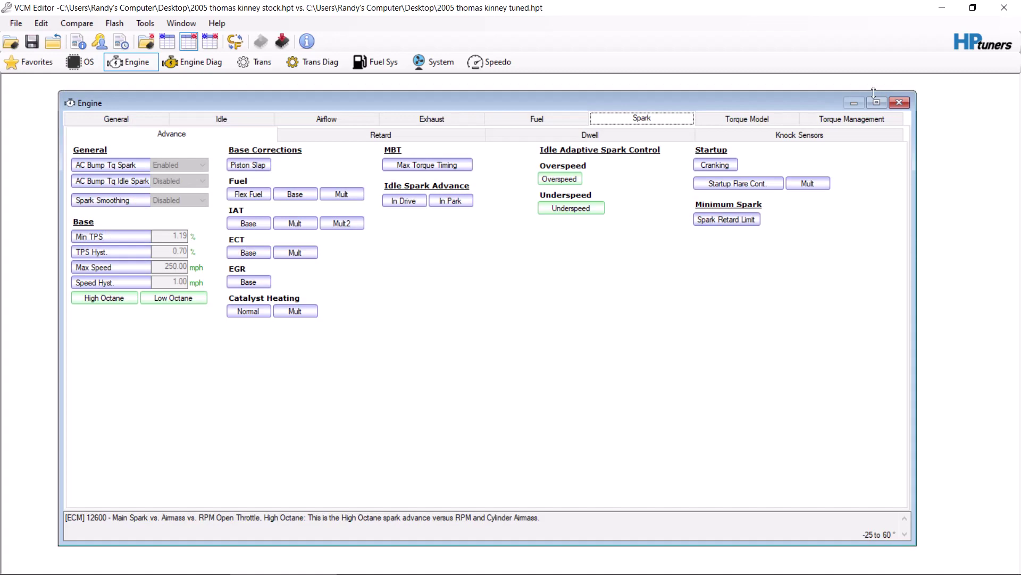
- Open the Low Octane main spark table and switch it to the compare file's values (−16.92 to 60.00°)
left_click(180, 298)
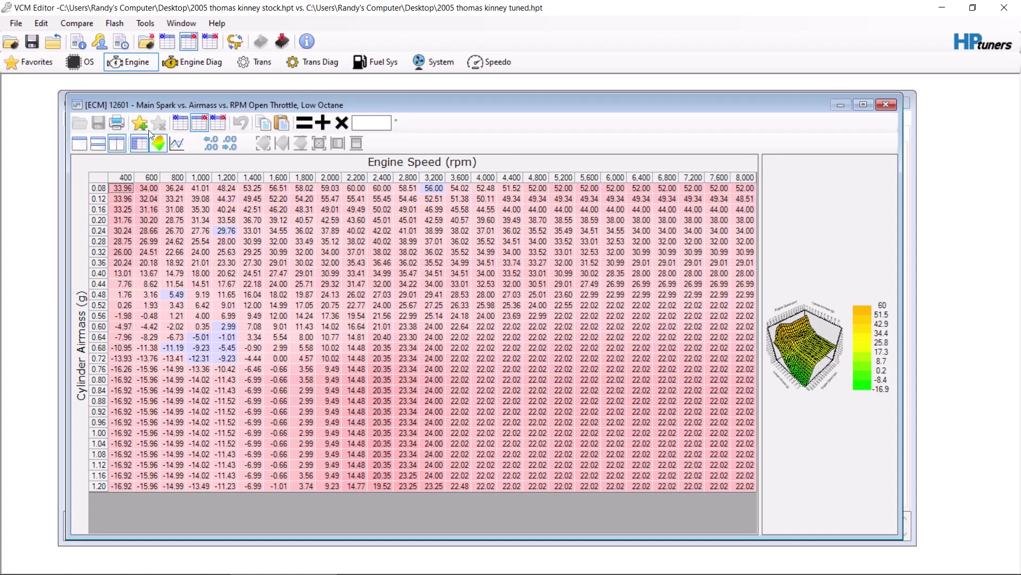
left_click(179, 124)
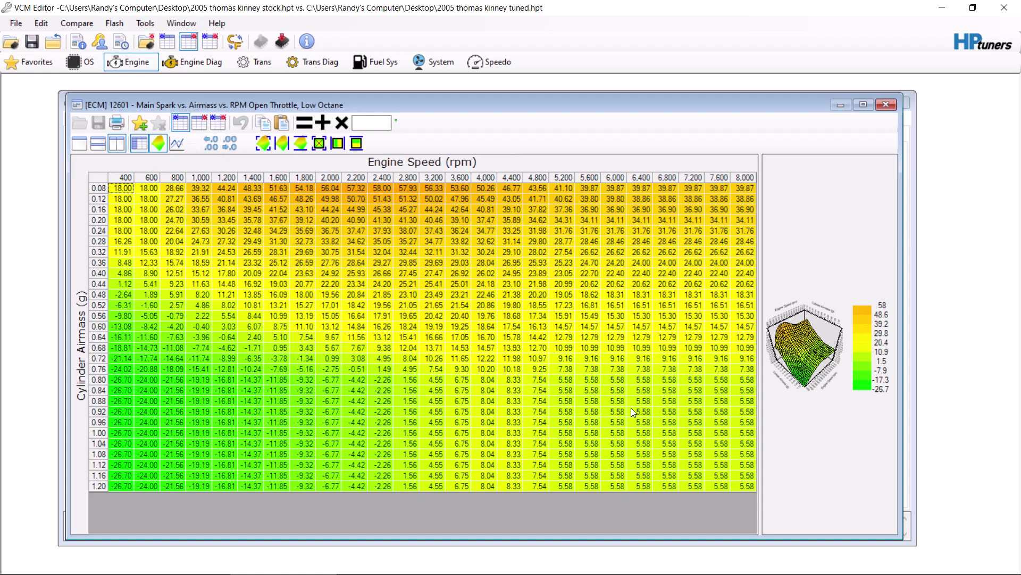
mouse_move(652, 573)
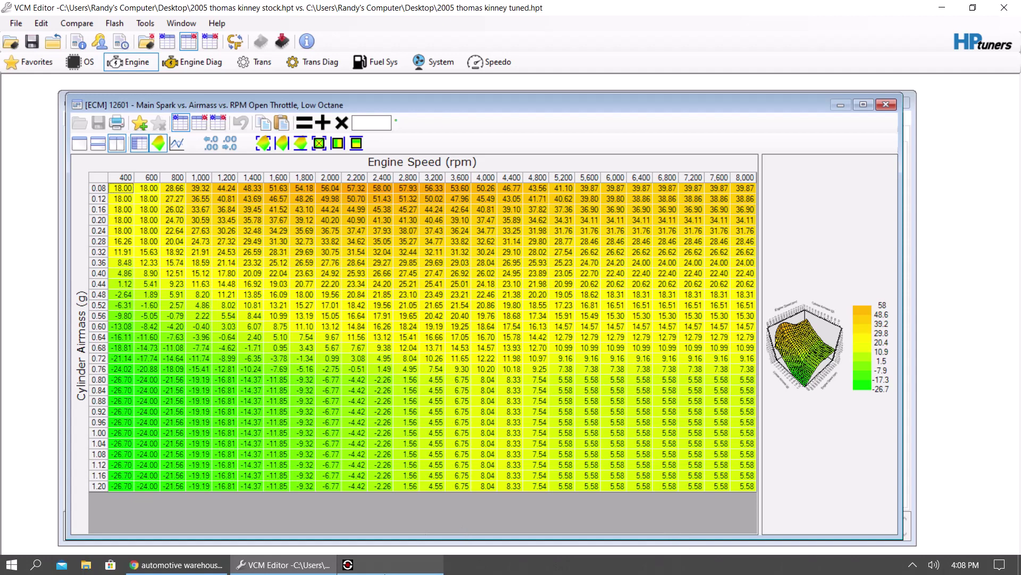
left_click(348, 565)
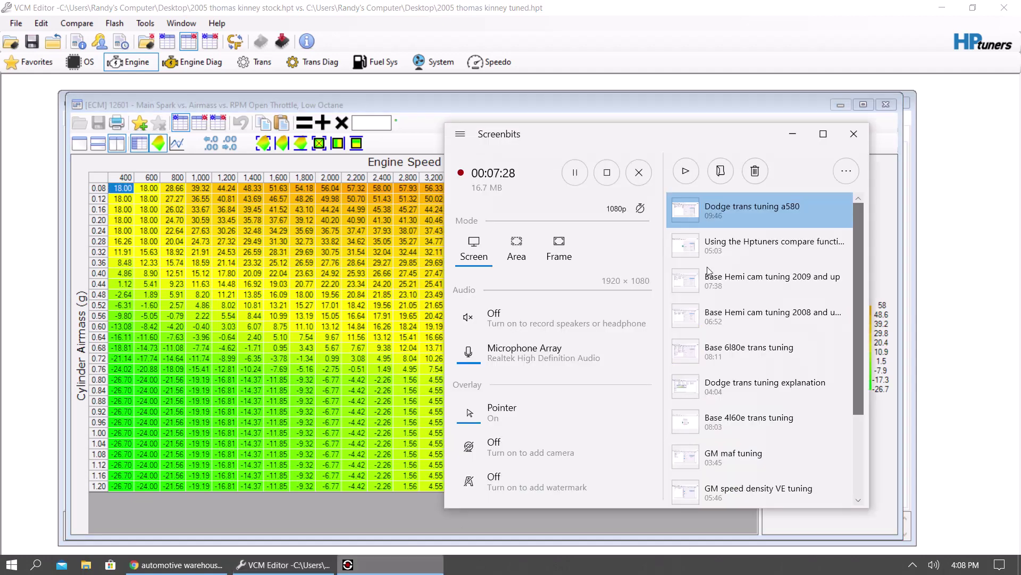
left_click(573, 169)
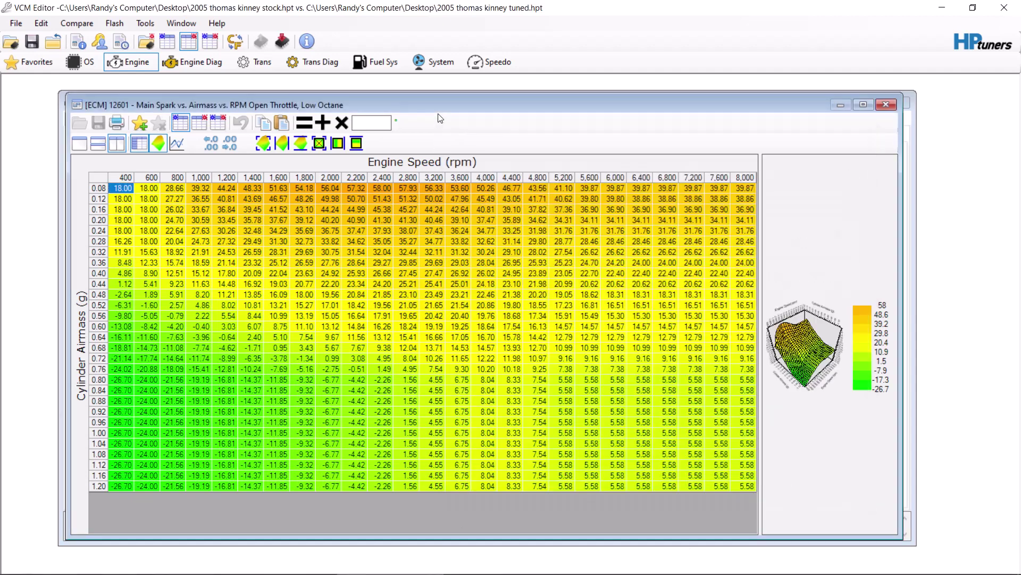
left_click(441, 118)
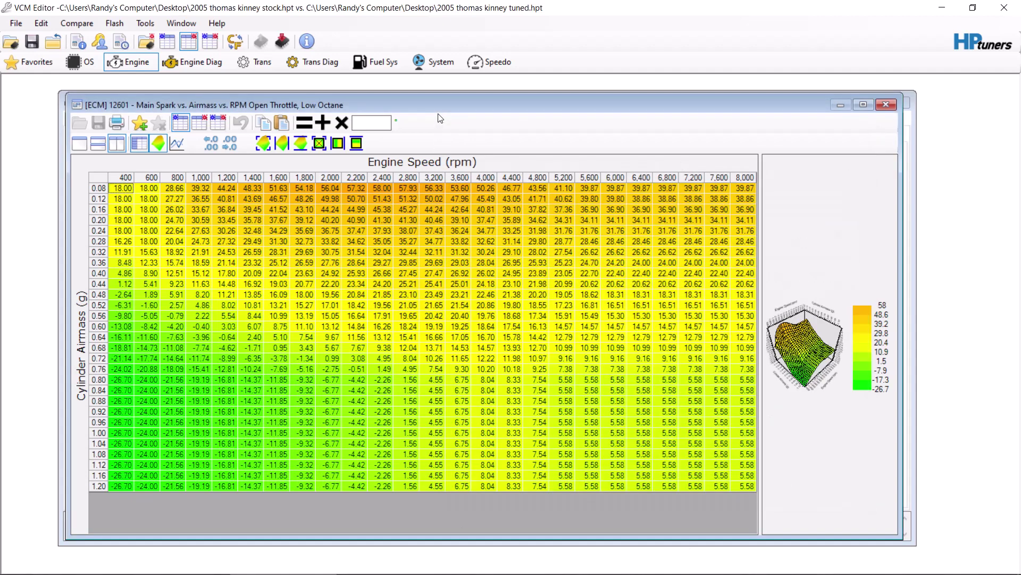
left_click(194, 123)
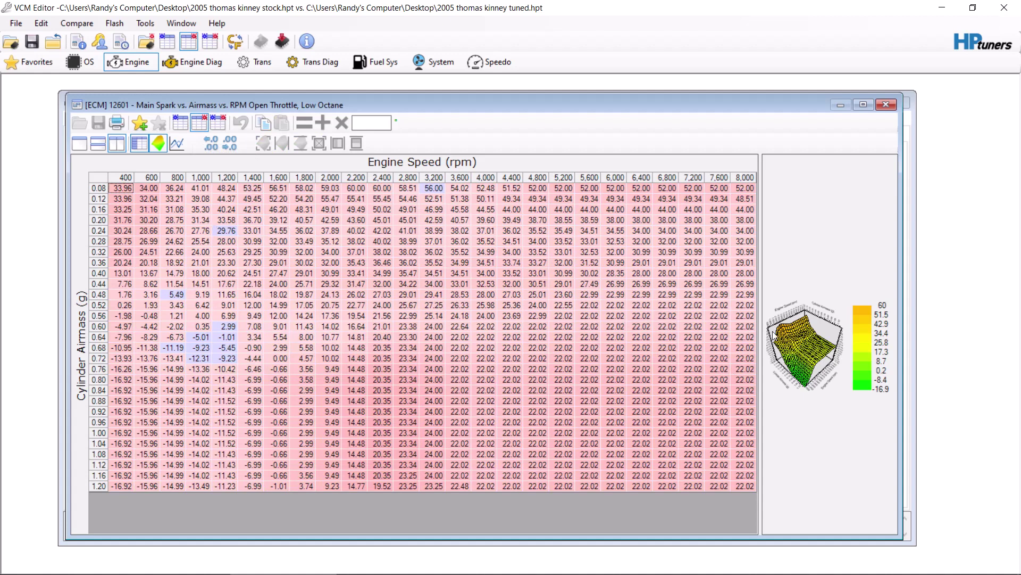
- Enlarge the 3-D graph, select the 2,000 rpm/0.36 g cell, view main values, then close the table
left_click_drag(760, 330, 540, 326)
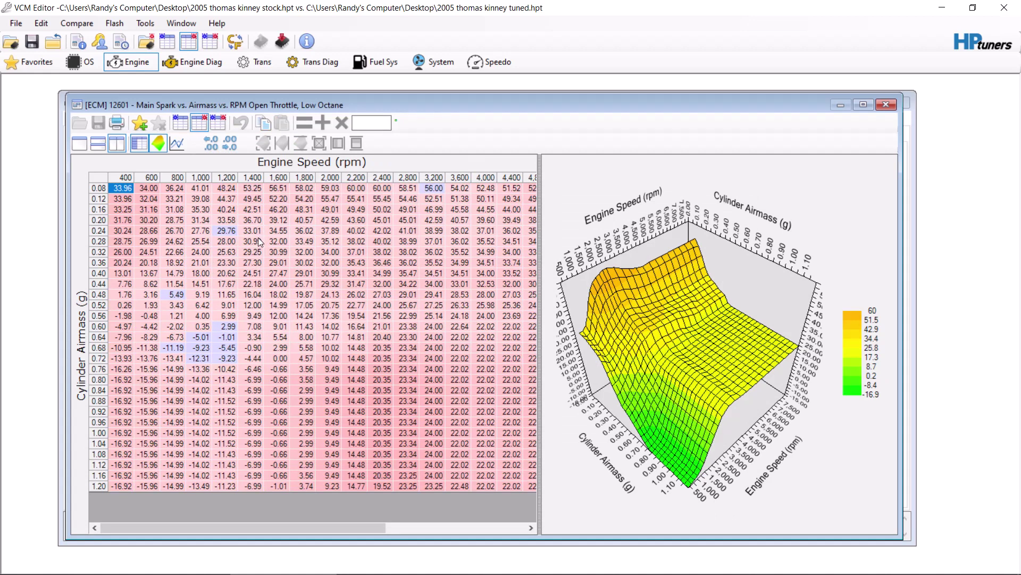
left_click(329, 262)
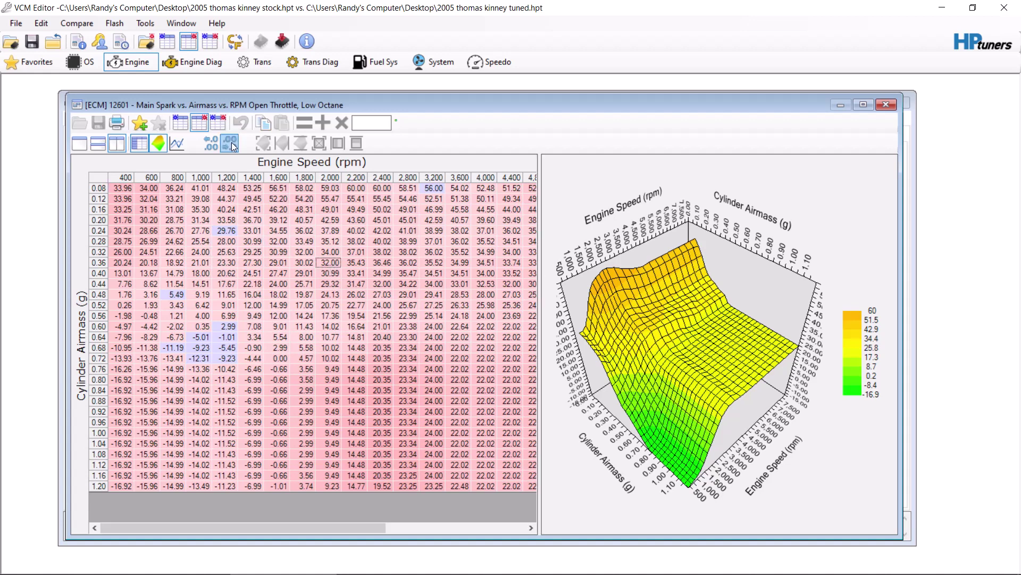
left_click(180, 123)
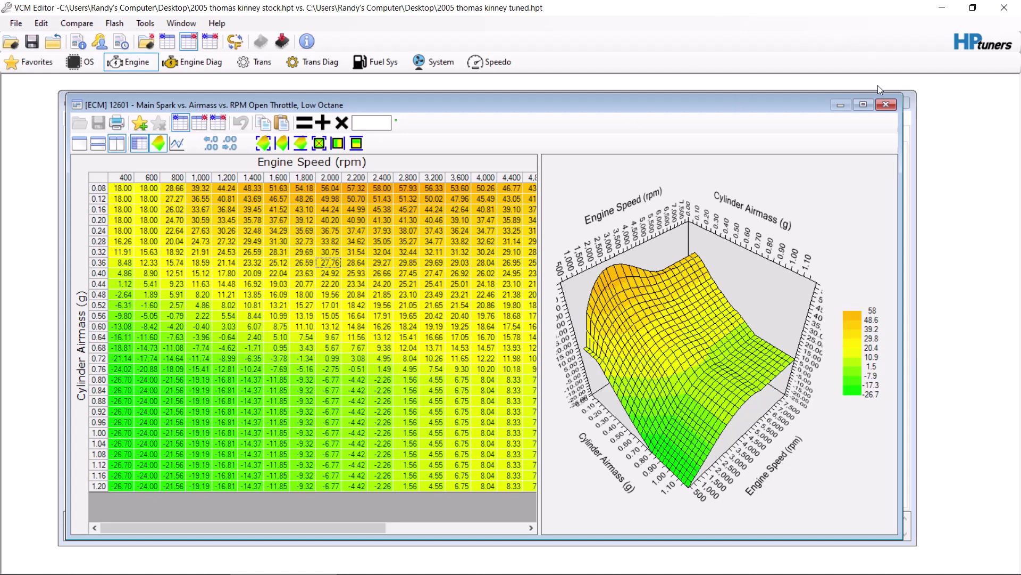
left_click(886, 104)
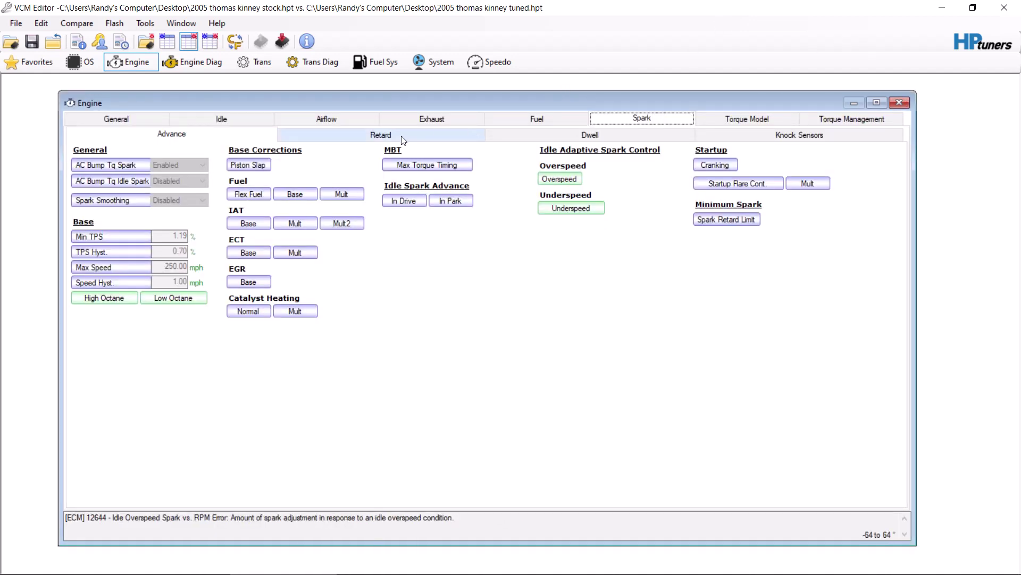
- Check the torque model and torque loss pages, then the max torque by RPM/gear and vs RPM tables
left_click(745, 117)
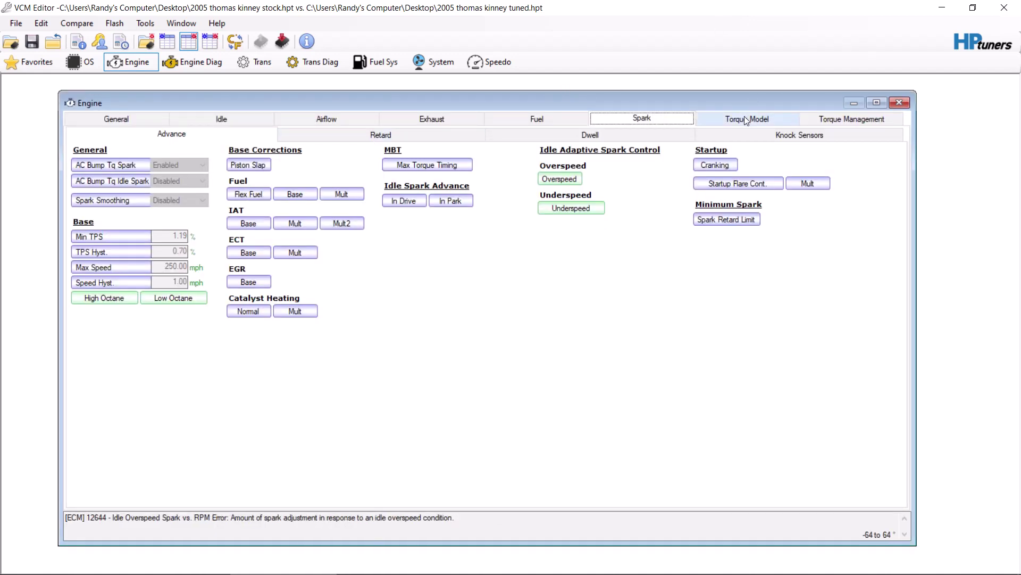
left_click(563, 139)
left_click(844, 118)
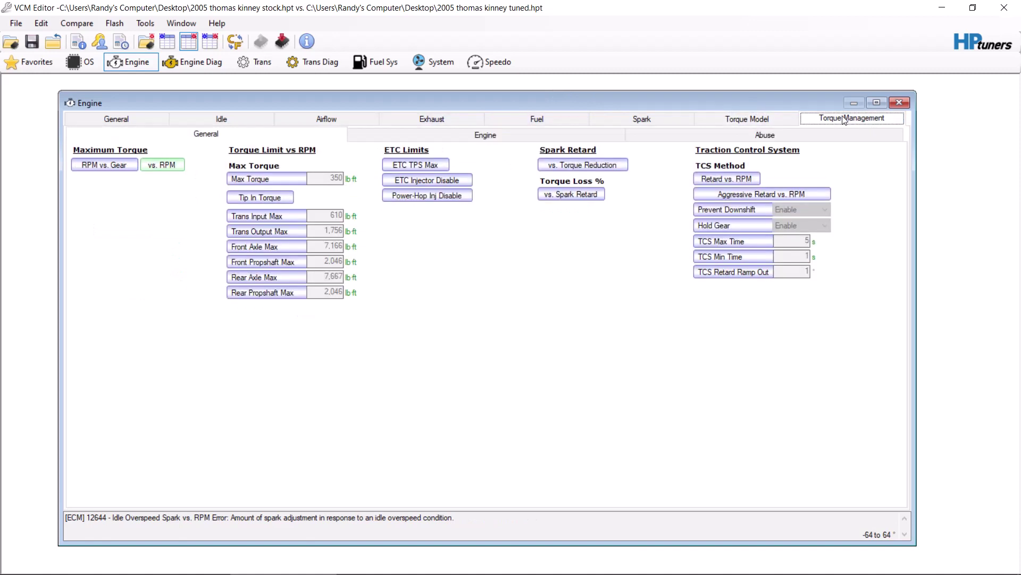
left_click(103, 164)
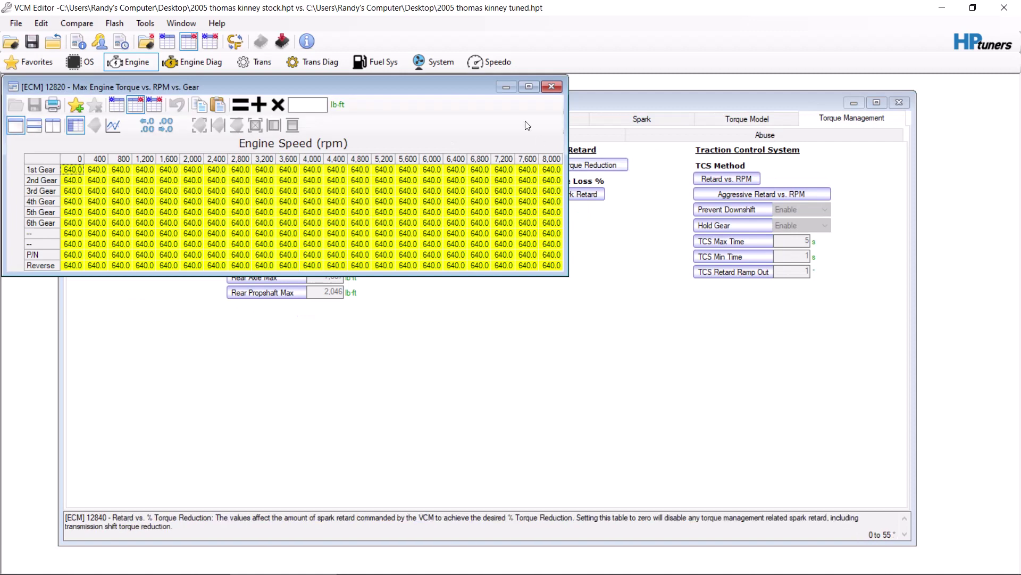
left_click(552, 86)
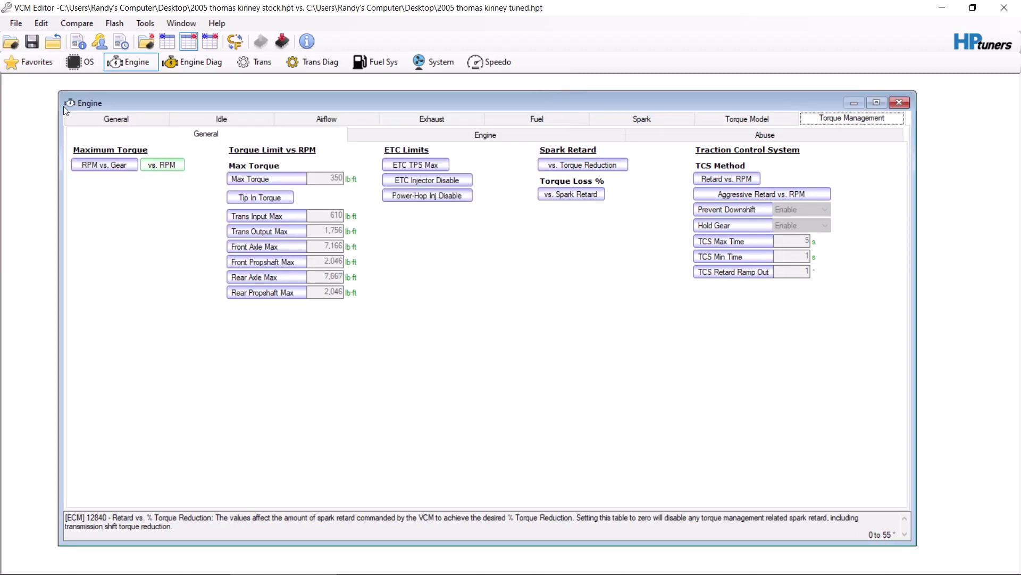
left_click(167, 164)
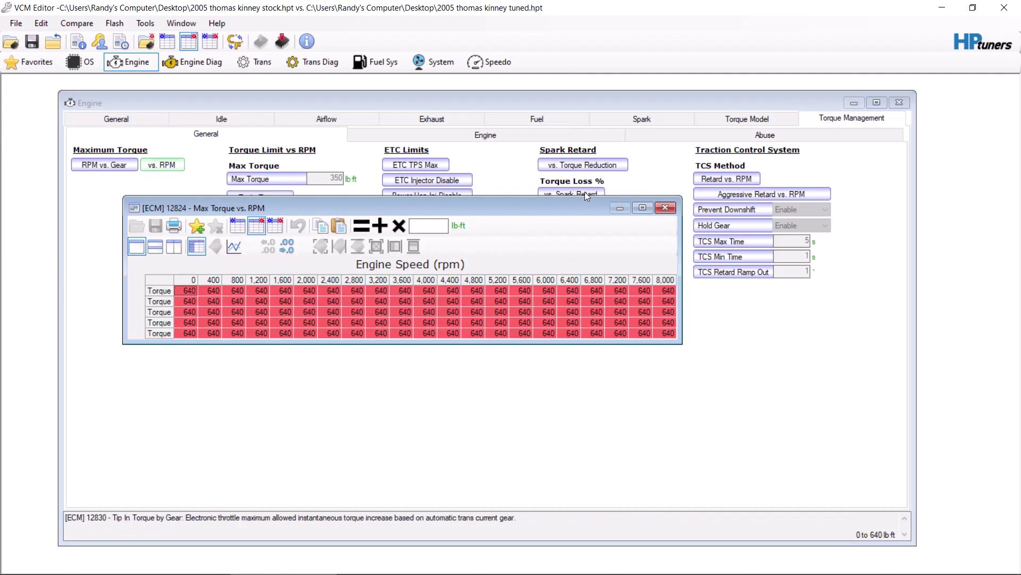
left_click(665, 207)
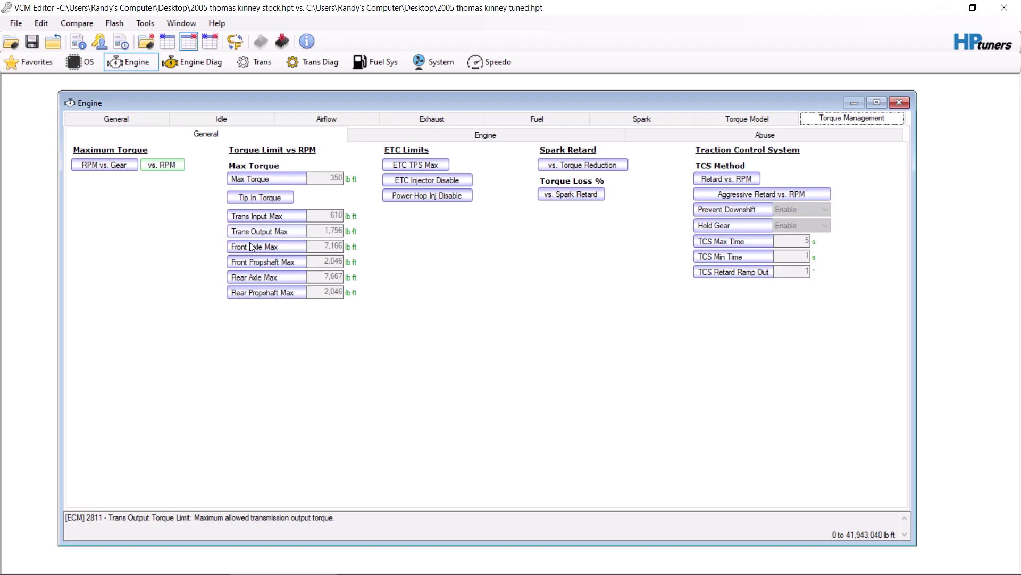
- Check the ETC TPS Max table, AC Torque/Stall Protect and drivetrain abuse settings, then open Speedometer
left_click(414, 165)
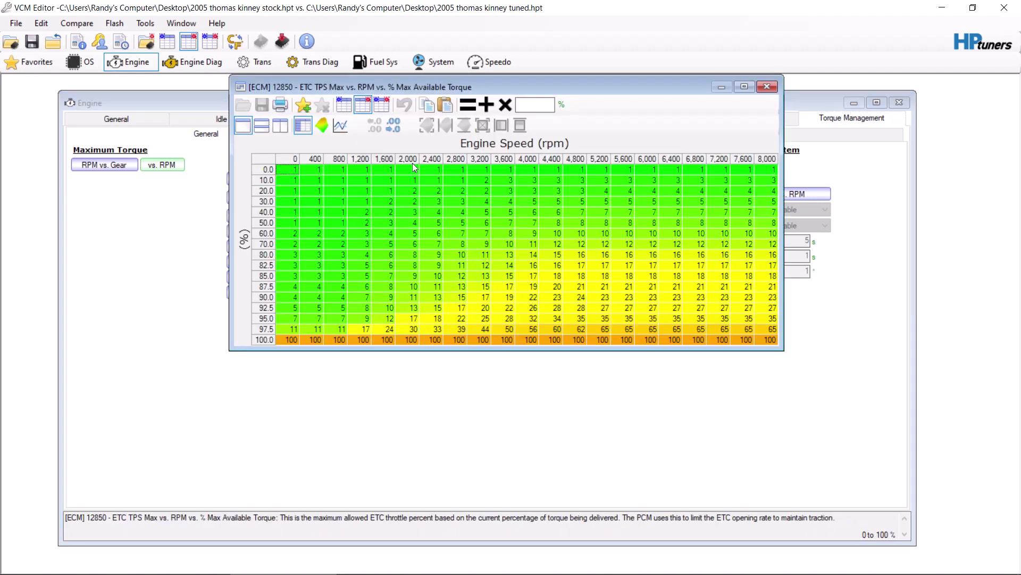
left_click(767, 86)
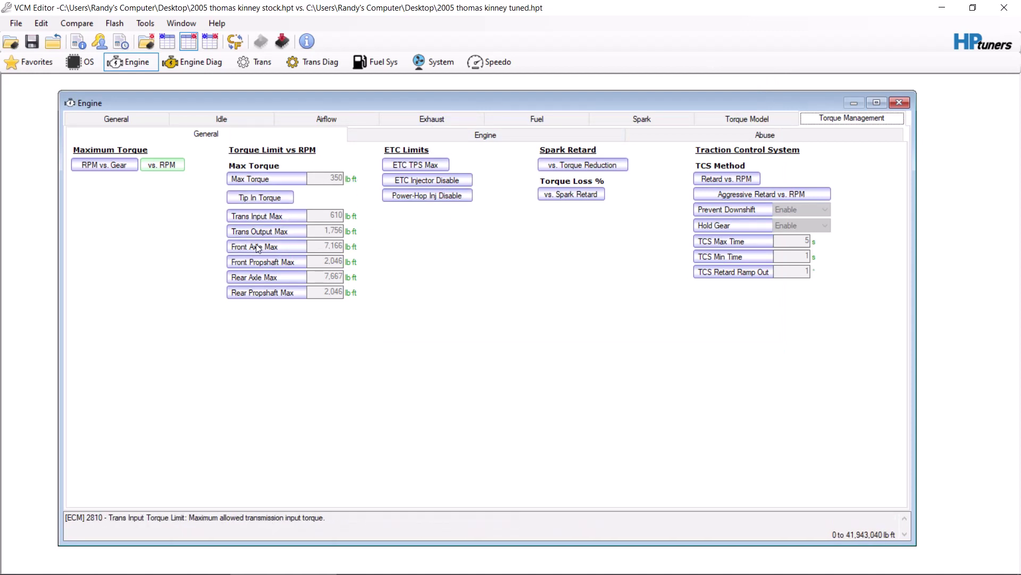
left_click(409, 140)
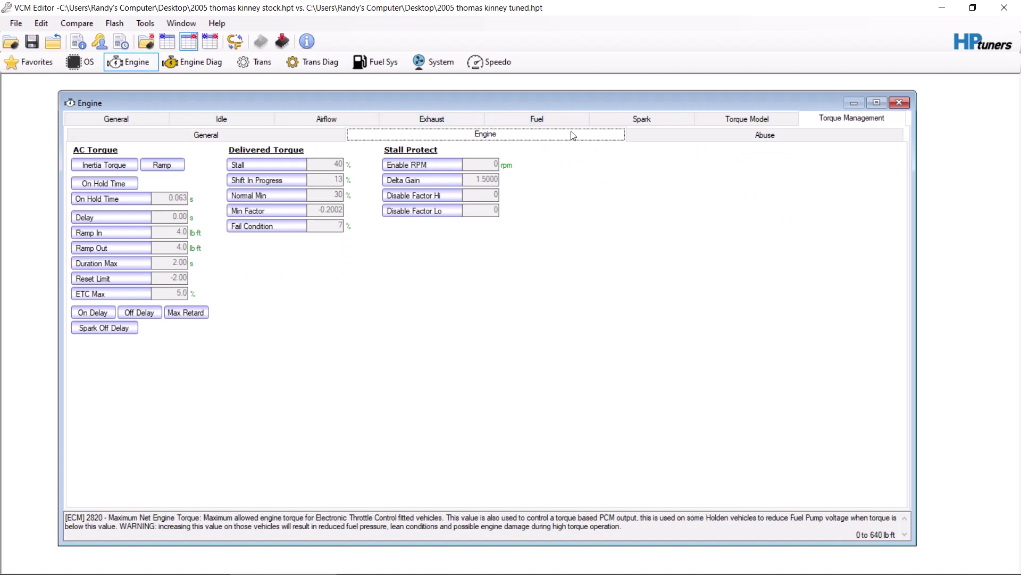
left_click(644, 136)
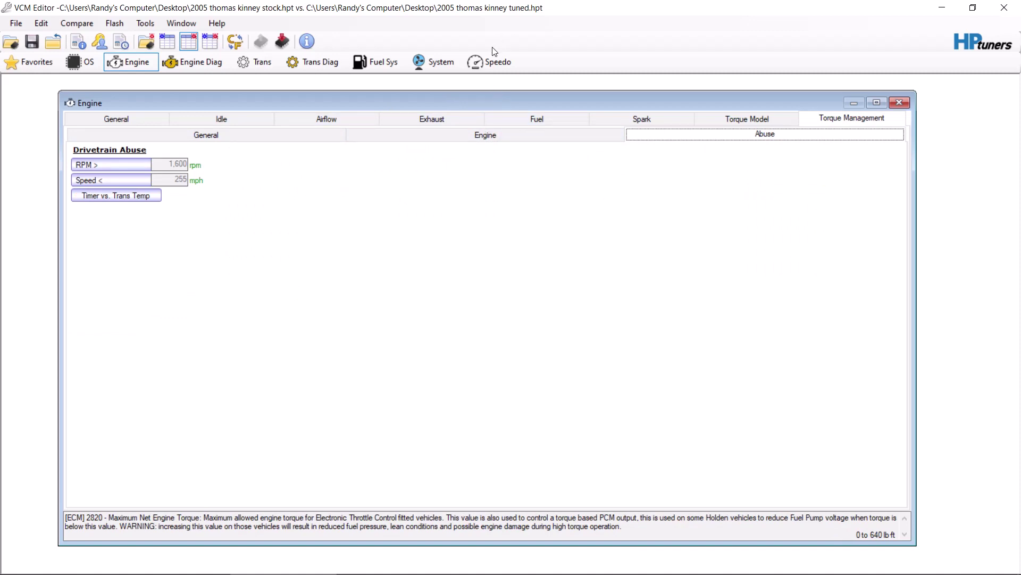
left_click(515, 62)
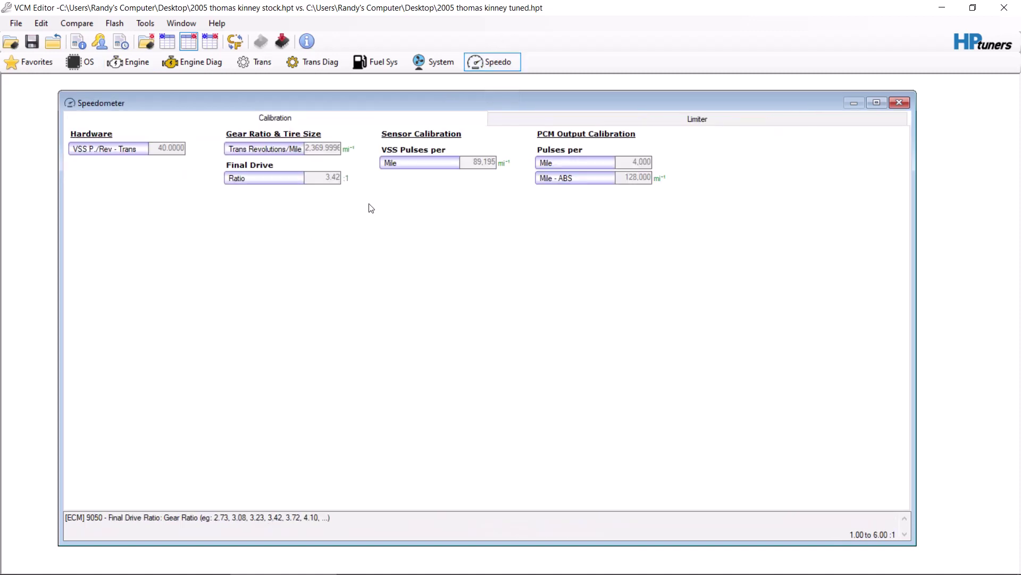
- Review the speed limiter, cooling fan and A/C disable settings
left_click(546, 119)
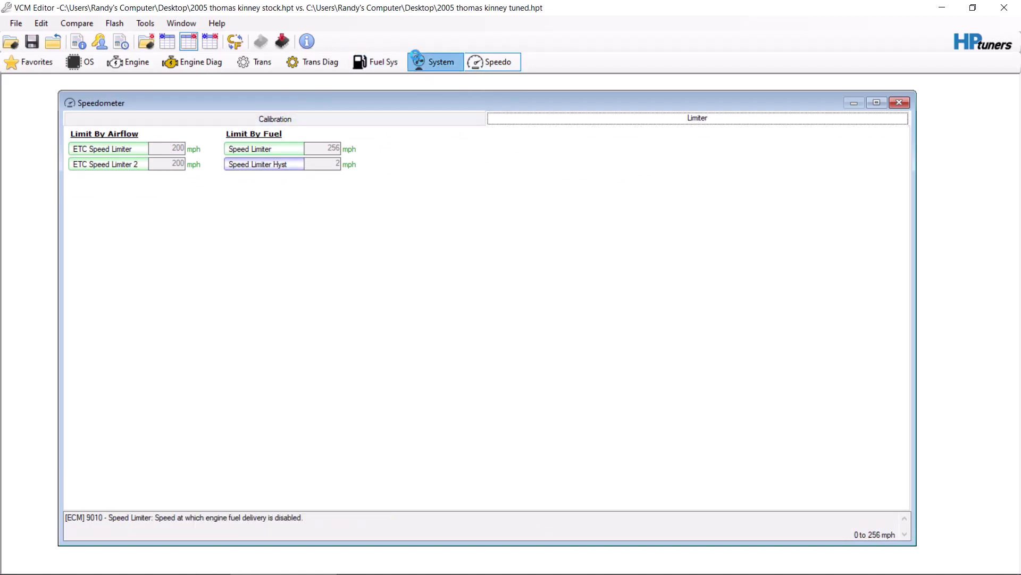
left_click(426, 61)
left_click(382, 119)
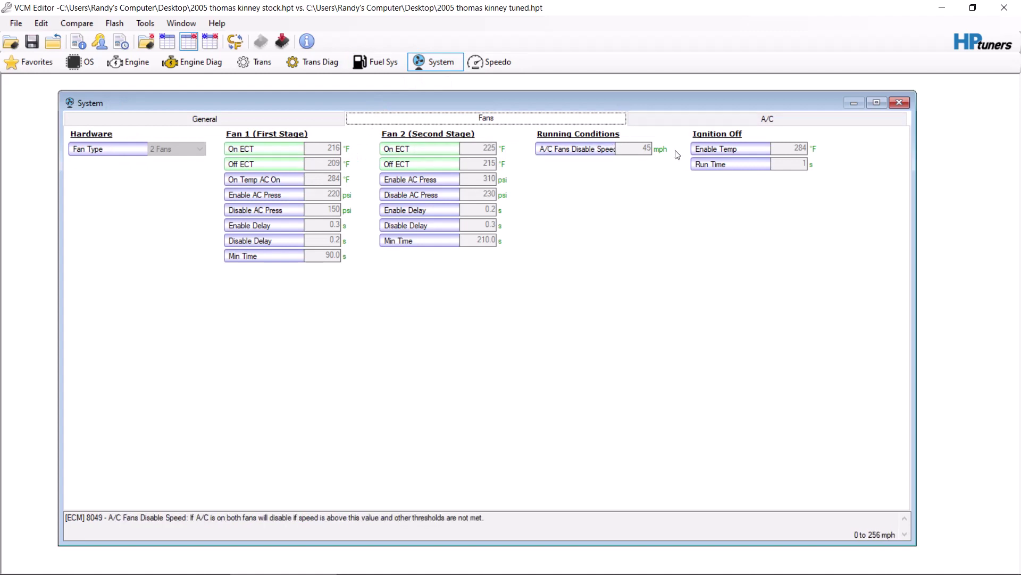
left_click(653, 116)
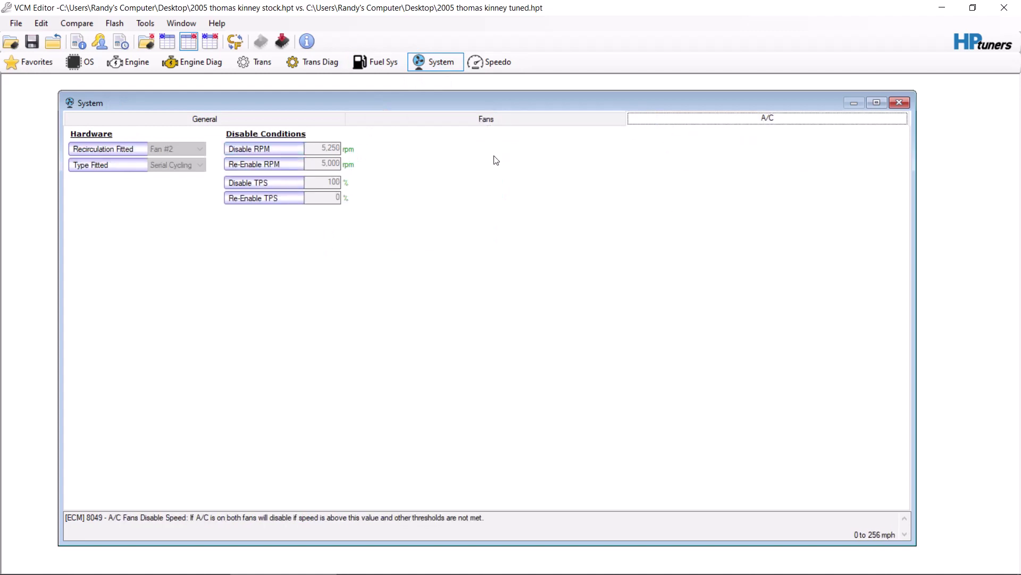
- Look over the fuel tank, transmission diagnostic and 4L60E transmission general pages
left_click(359, 62)
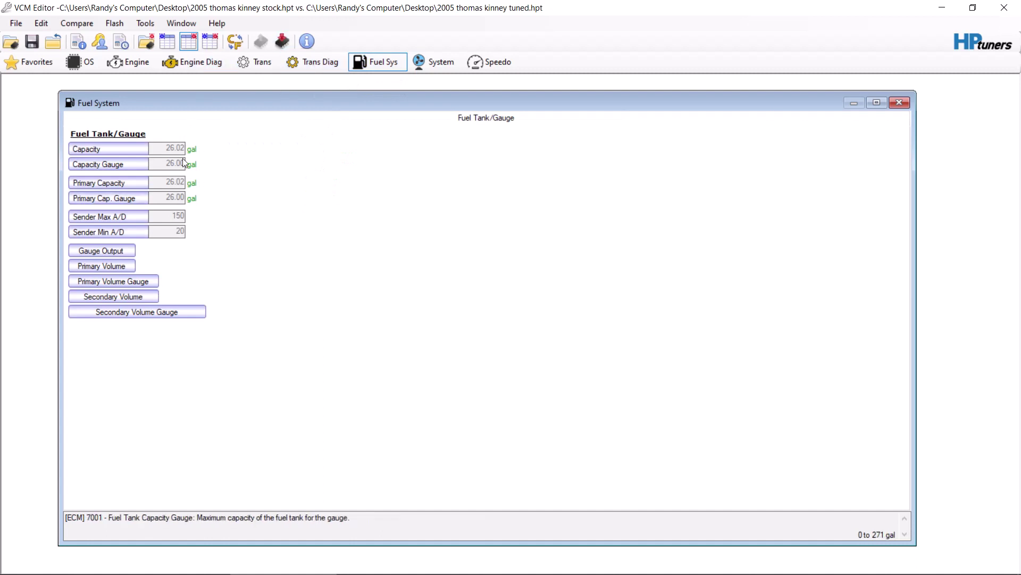
left_click(298, 67)
left_click(259, 68)
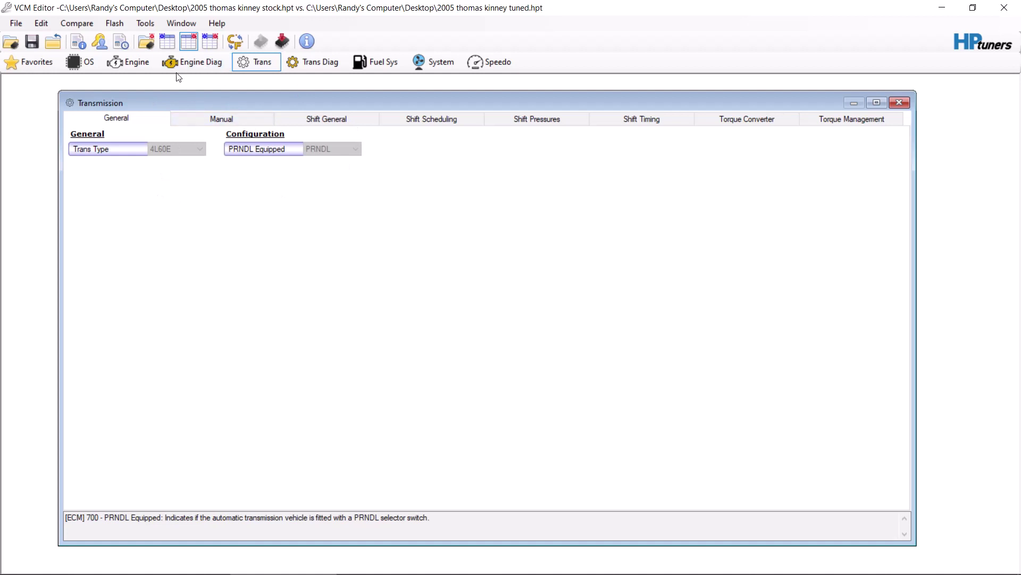
- Go to Engine Diag's Misfire page and inspect the Idle Not Moving event time table
left_click(192, 62)
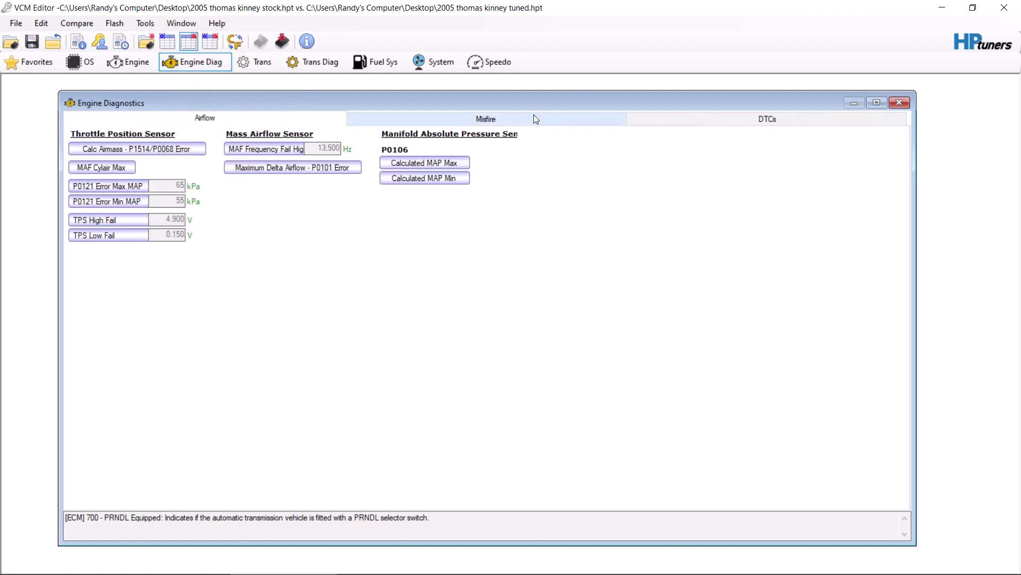
left_click(535, 117)
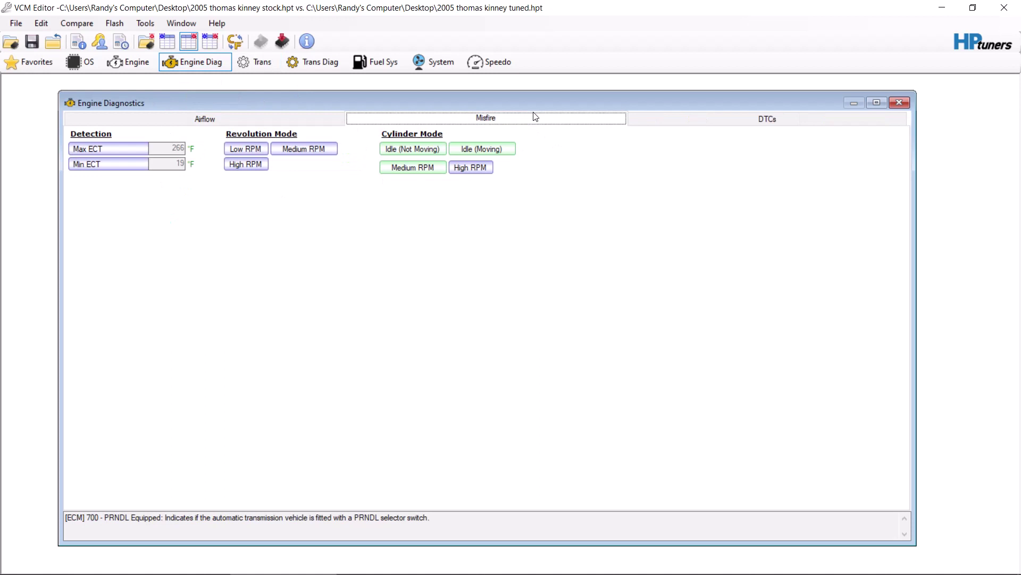
left_click(440, 149)
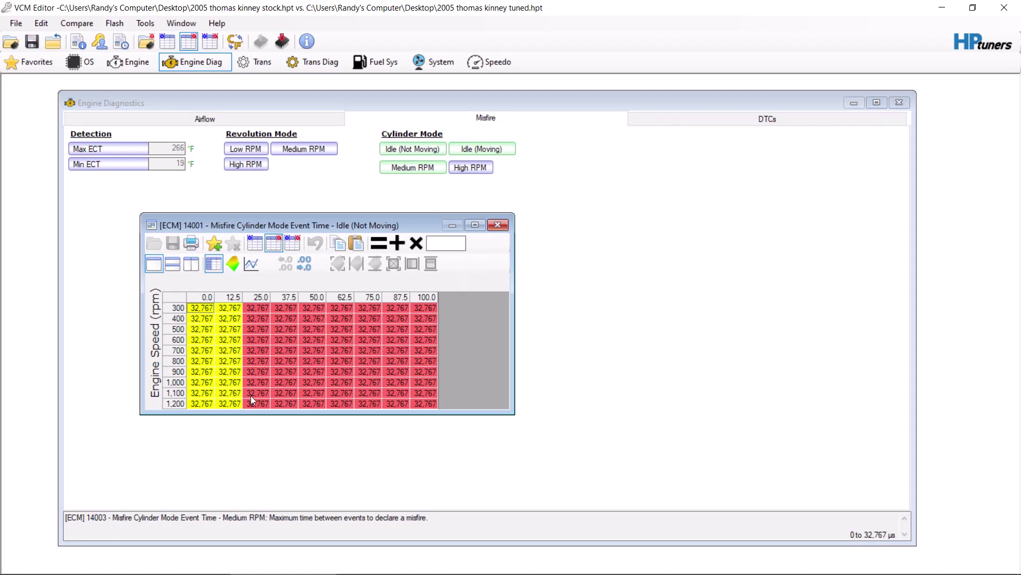
left_click(498, 224)
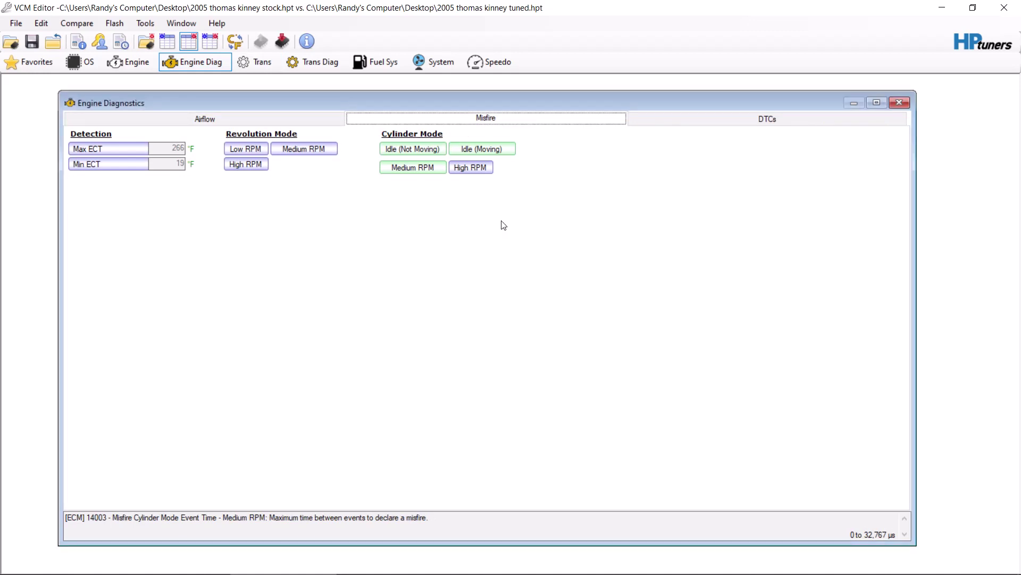
- Inspect the Idle Moving table with main-file values shown, then the Medium RPM table
left_click(496, 154)
left_click(241, 231)
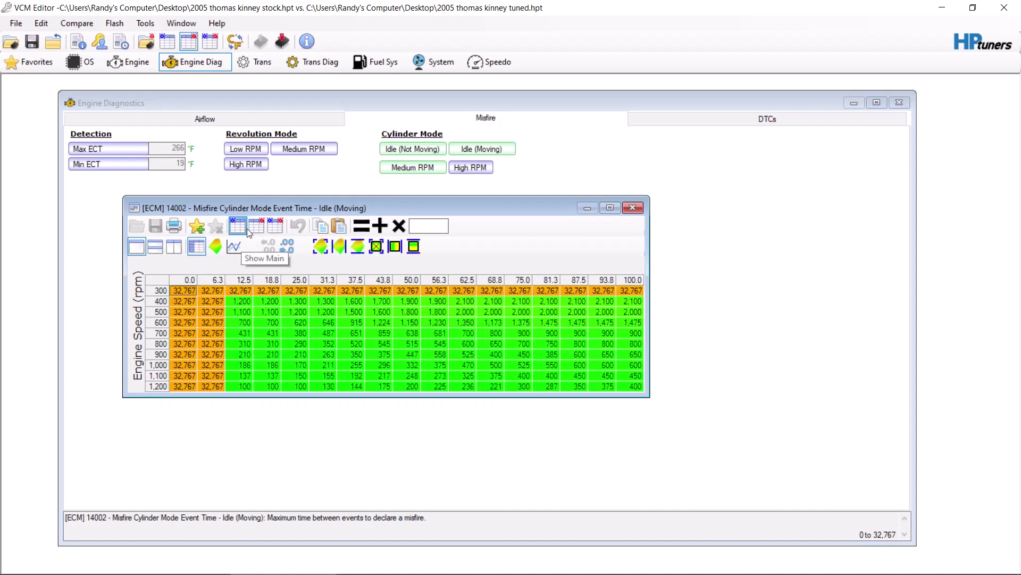
left_click(633, 207)
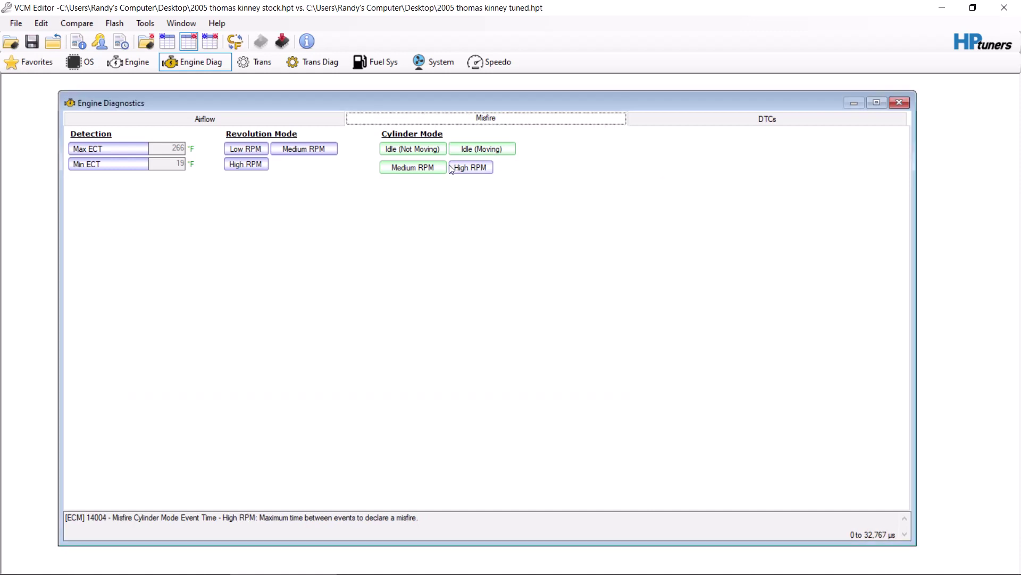
left_click(430, 167)
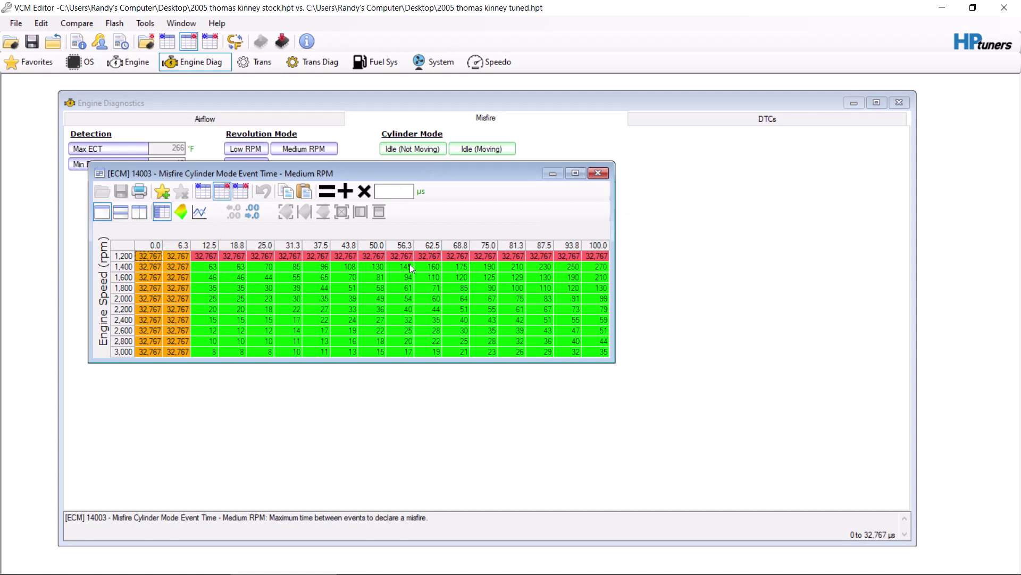
left_click(598, 174)
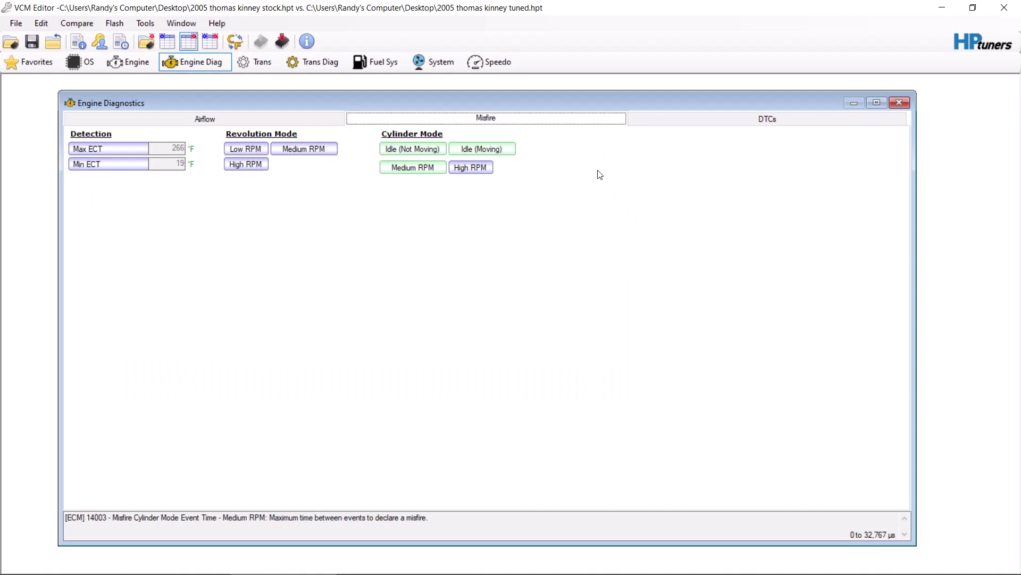
- Load the DTC list, switch comparison view, and scroll to the P04xx catalyst and evap codes
left_click(834, 119)
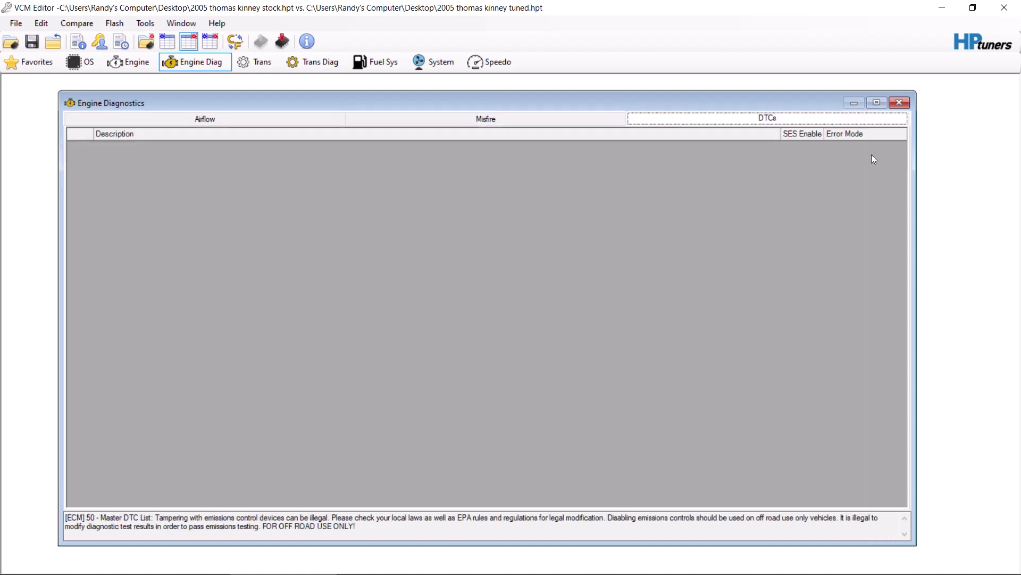
left_click(171, 48)
left_click_drag(903, 157, 910, 263)
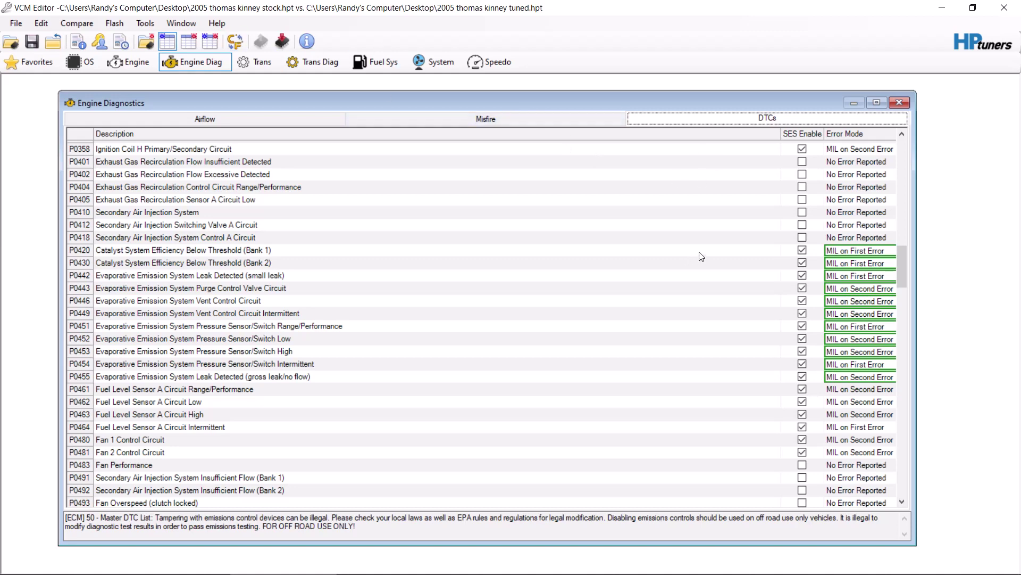
left_click(168, 45)
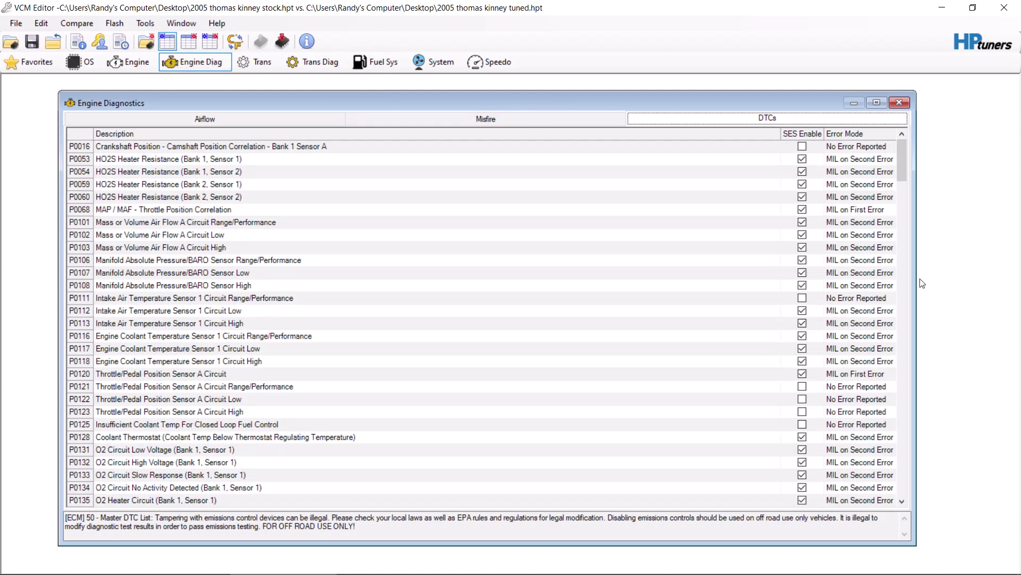
left_click_drag(899, 171, 907, 276)
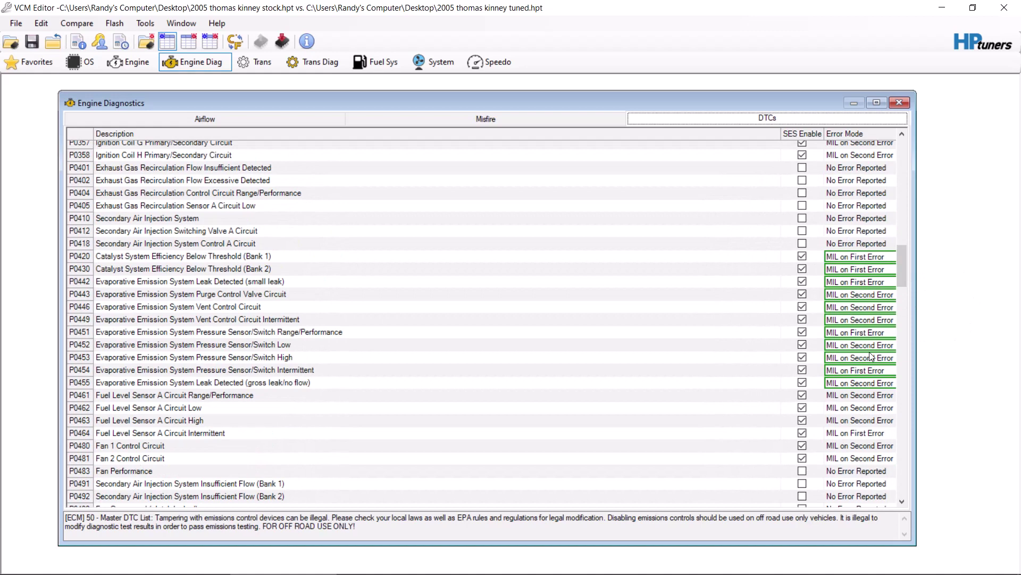
- Return to Engine General showing the OHV 5.3L engine with 8 cylinders
left_click(142, 64)
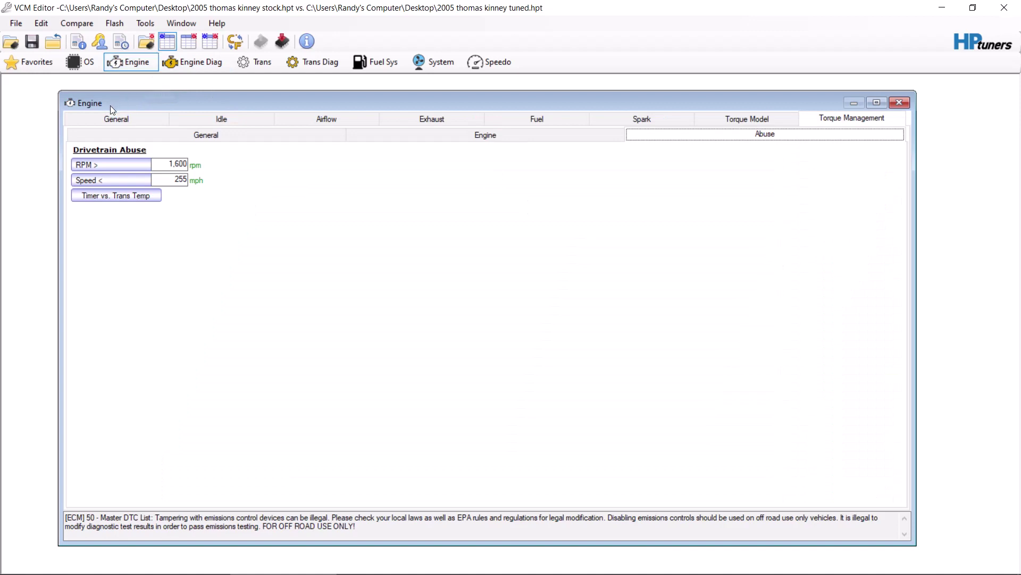
left_click(113, 123)
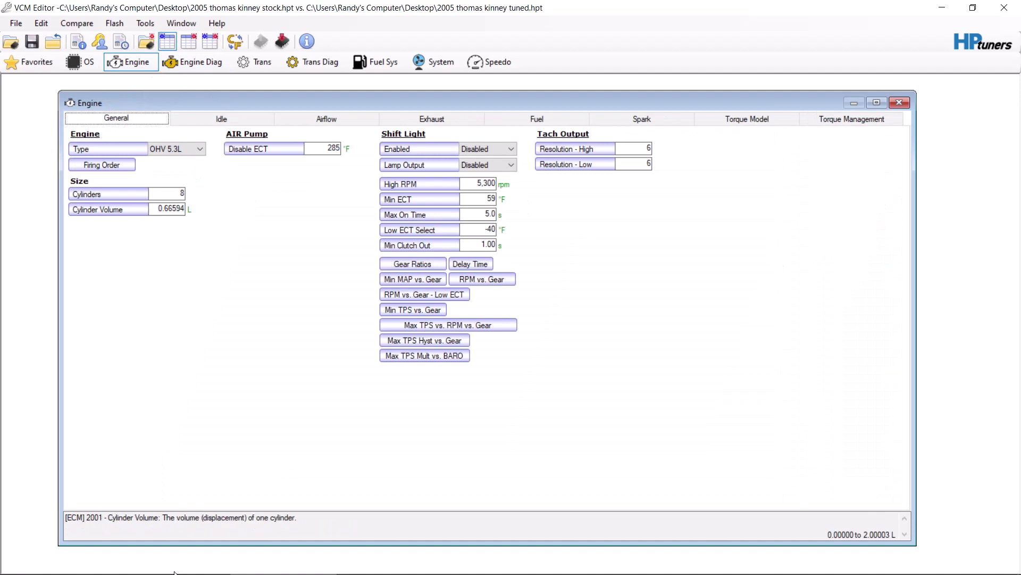
left_click(348, 571)
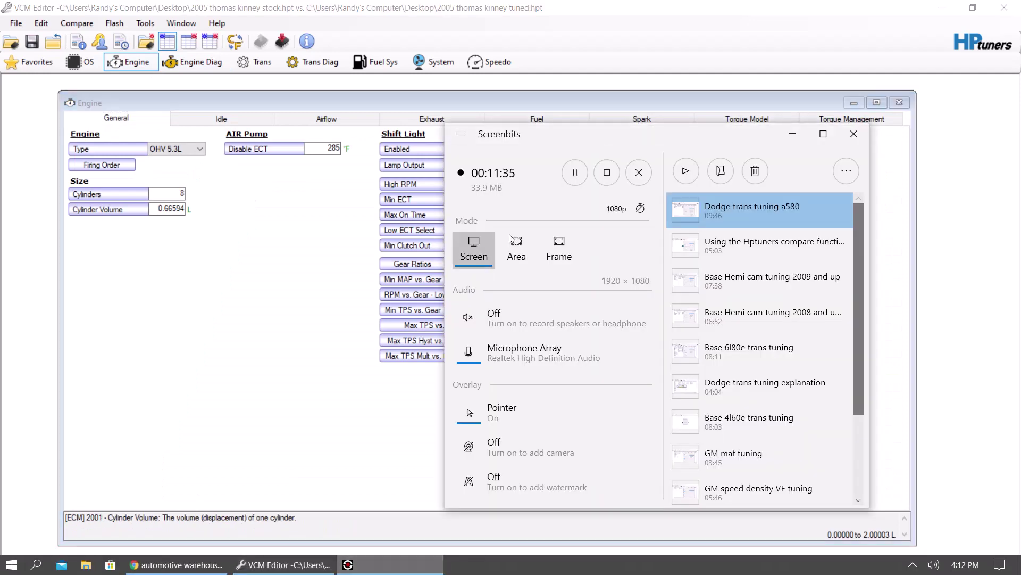